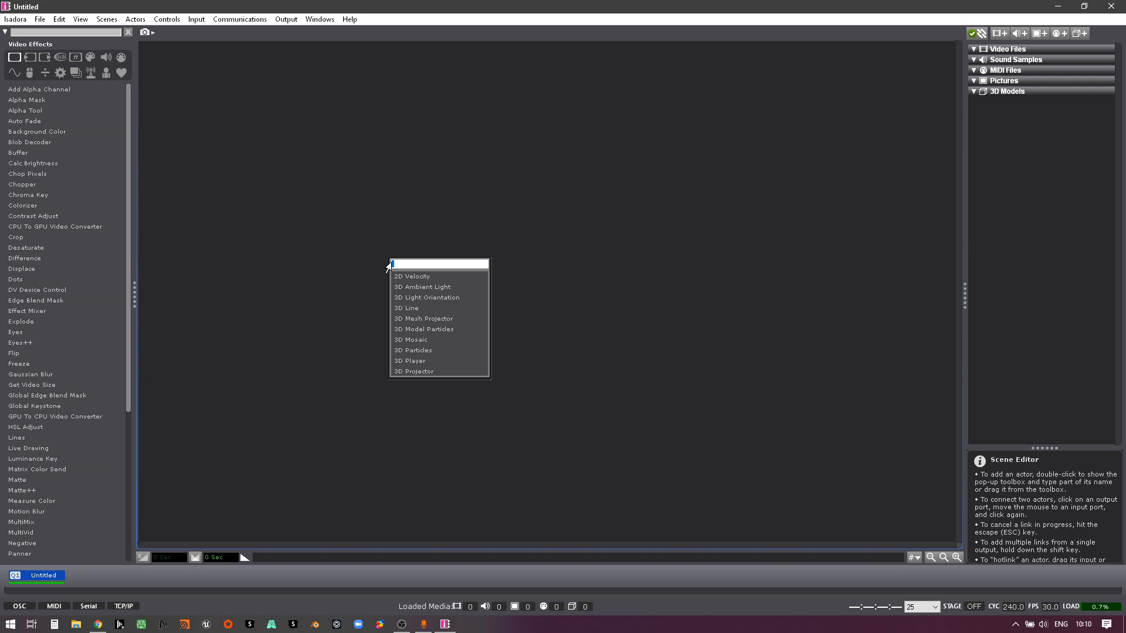
Step: Add a Mouse Watcher actor to the empty scene
text(use)
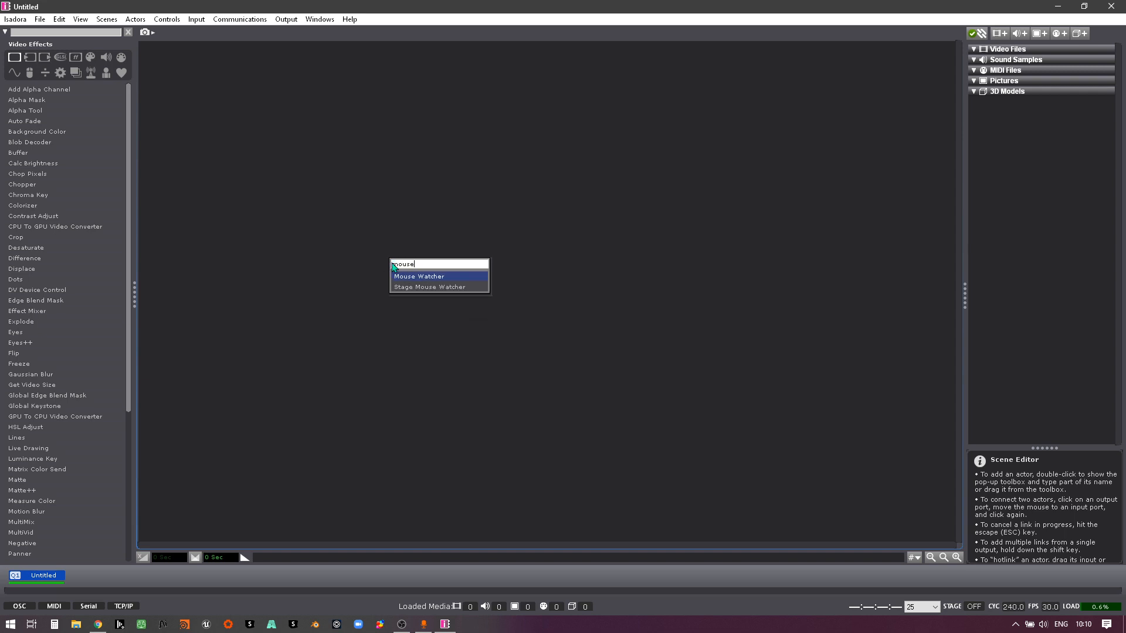
click(430, 279)
double_click(413, 364)
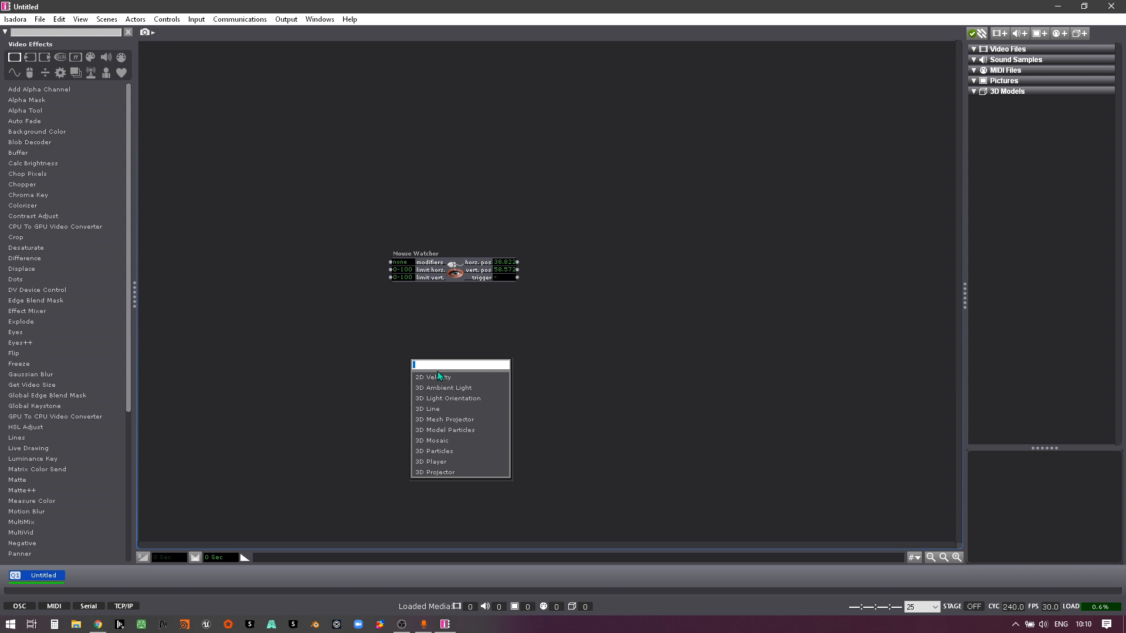
text(mou)
click(467, 333)
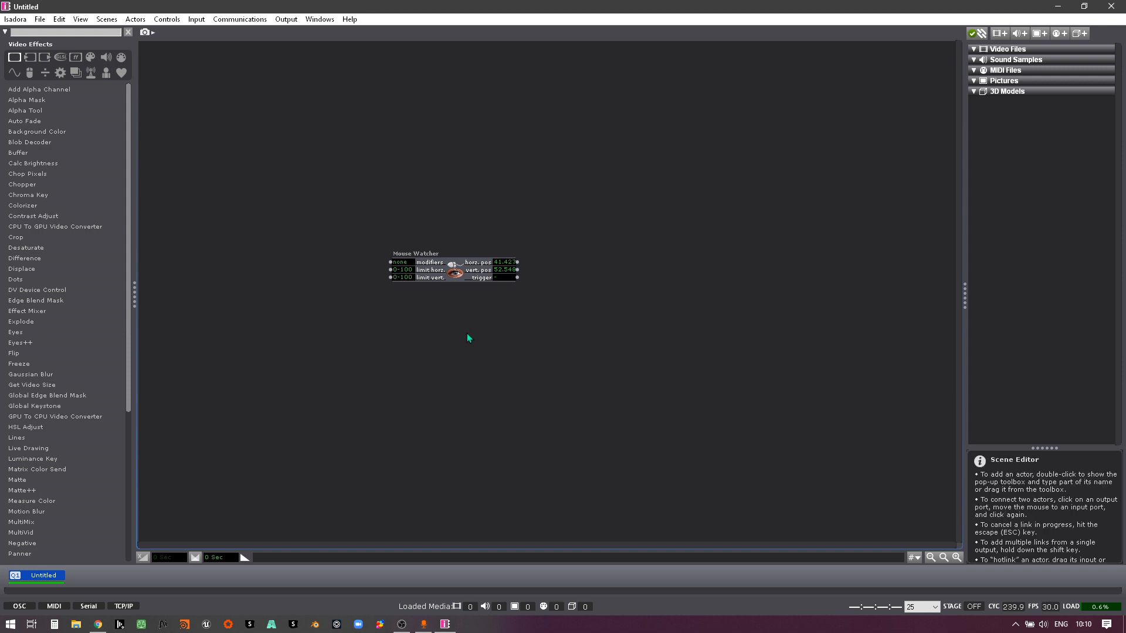
Step: Move the Mouse Watcher actor up and to the left in the scene to make room beside it
drag(455, 277, 400, 257)
click(411, 279)
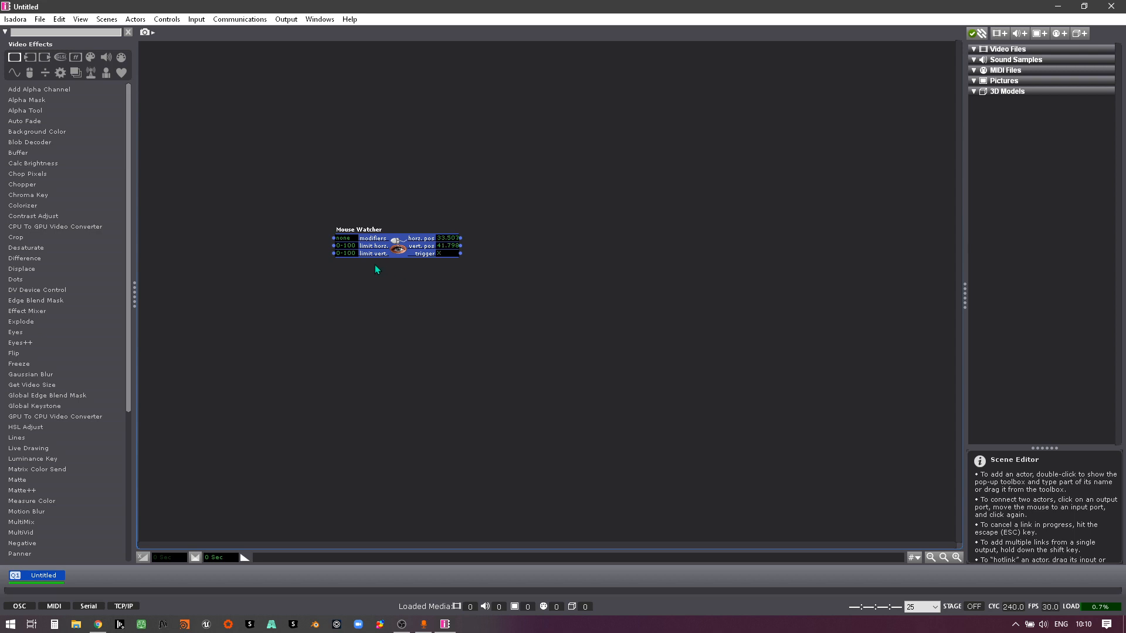
drag(397, 258, 376, 254)
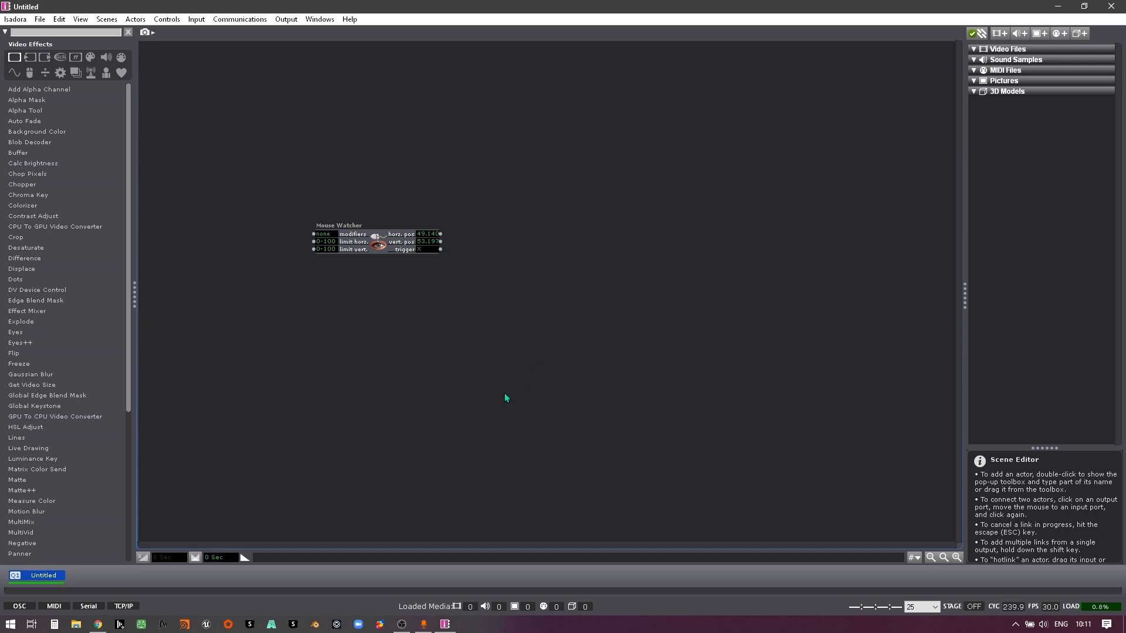
drag(380, 244, 350, 231)
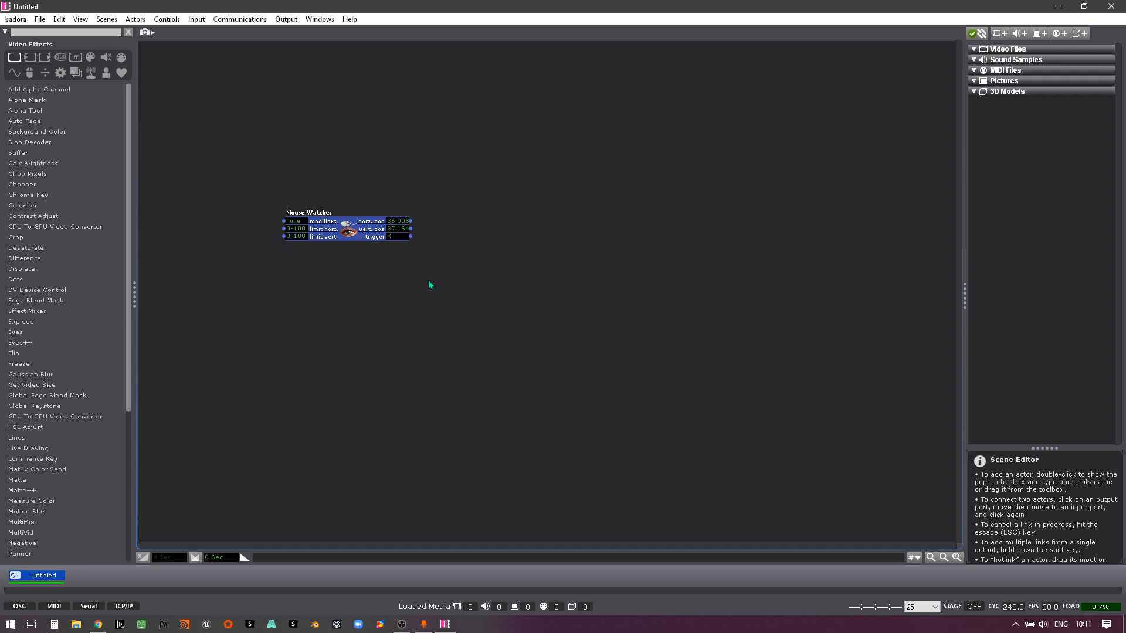
Step: Add a Movie Player actor and place it above and to the right of the Mouse Watcher
double_click(480, 308)
text(mov)
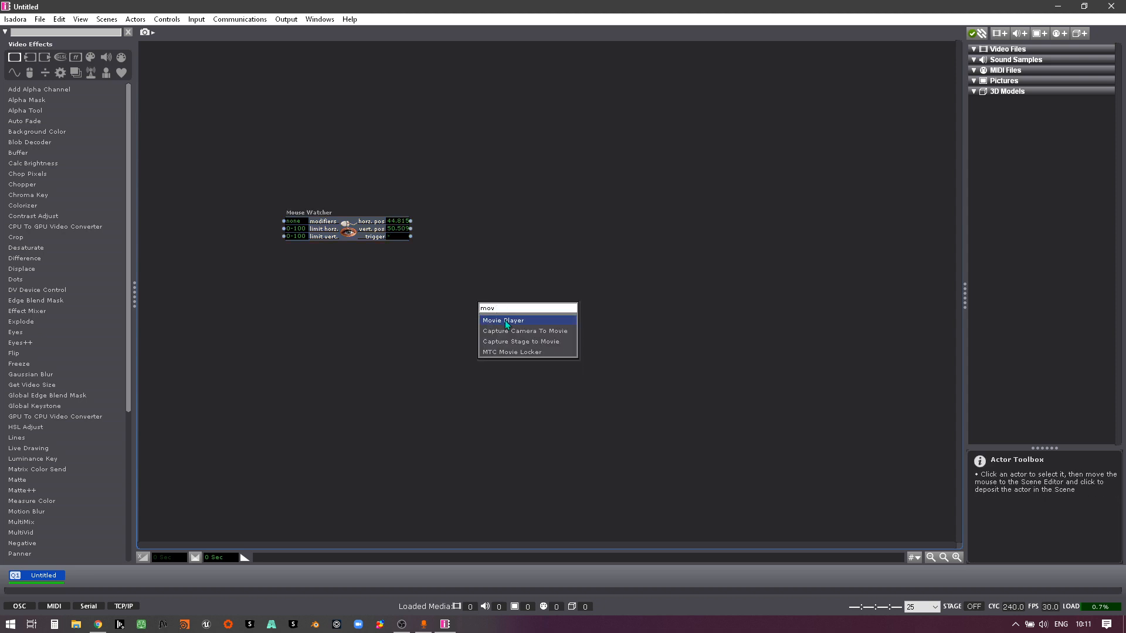
click(505, 320)
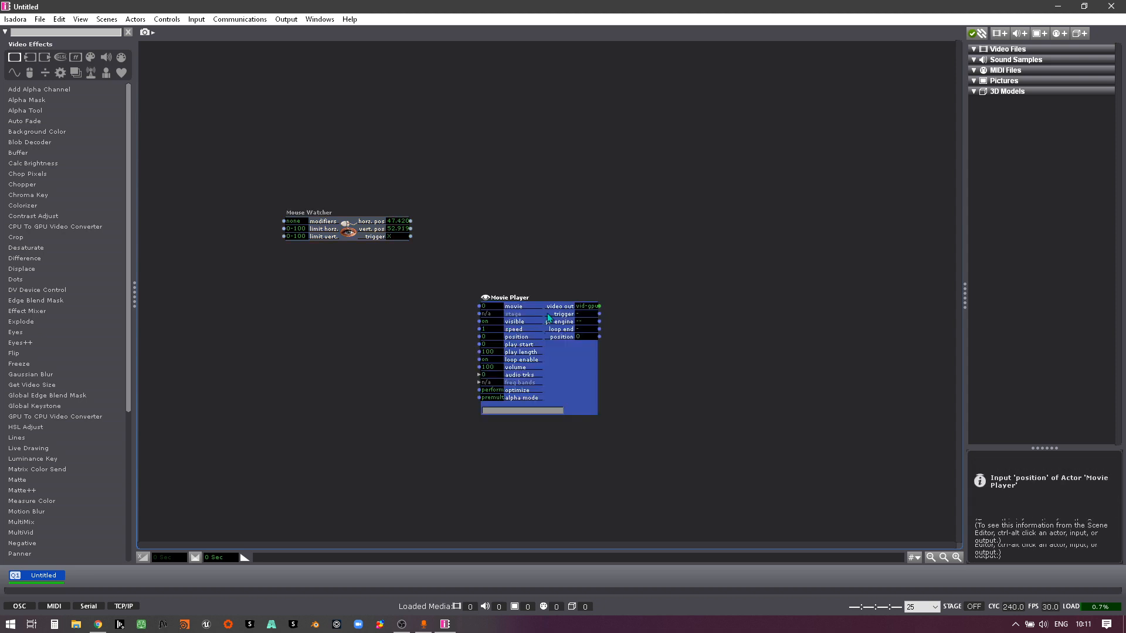
drag(550, 375, 576, 178)
Step: Add the standard Projector actor and place it to the right of the Movie Player
double_click(661, 385)
text(pro)
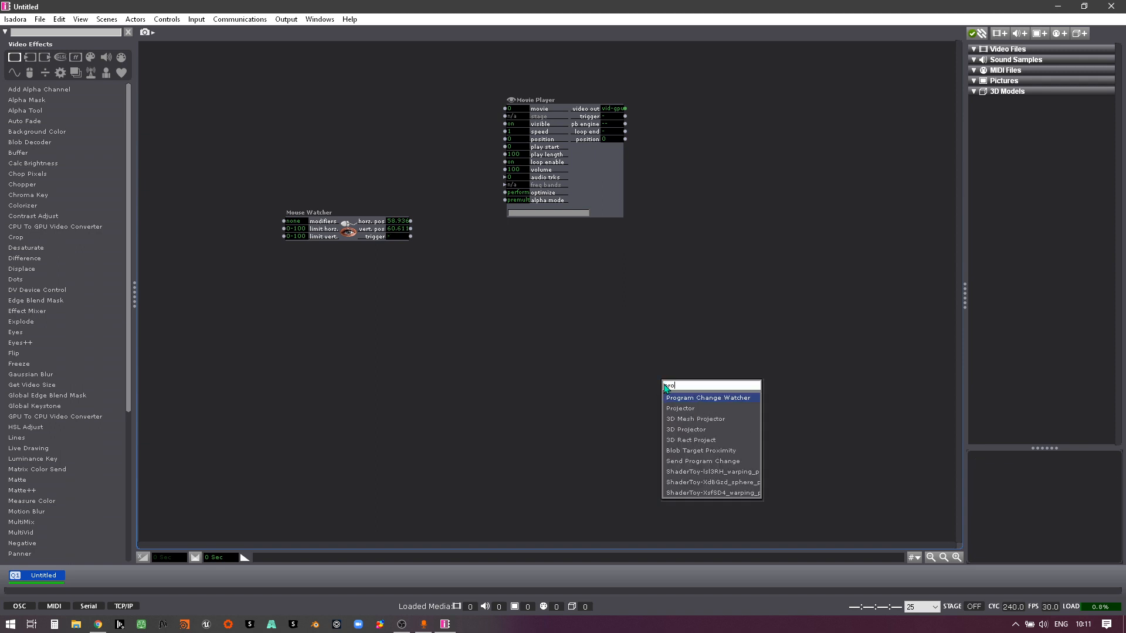
click(680, 411)
drag(716, 410, 724, 139)
Step: Link the Movie Player's video out to the Projector's video input and align the Projector with the Movie Player
click(625, 109)
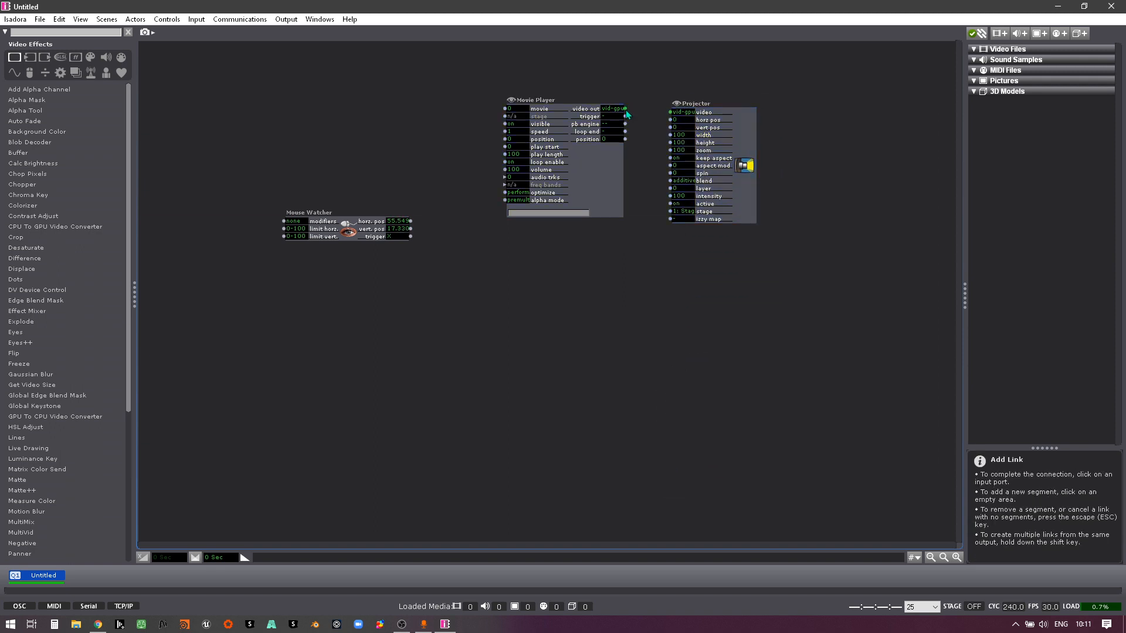
click(670, 112)
drag(730, 184, 731, 181)
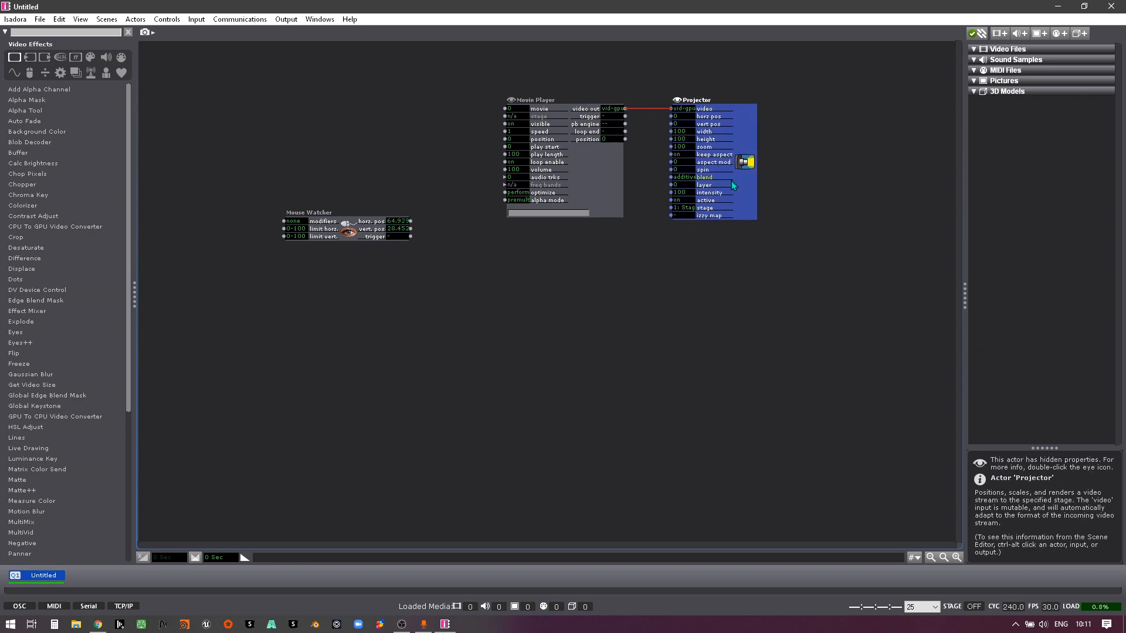
Step: Try to import test_street.mov from the Test Files folder as media
click(40, 18)
click(88, 158)
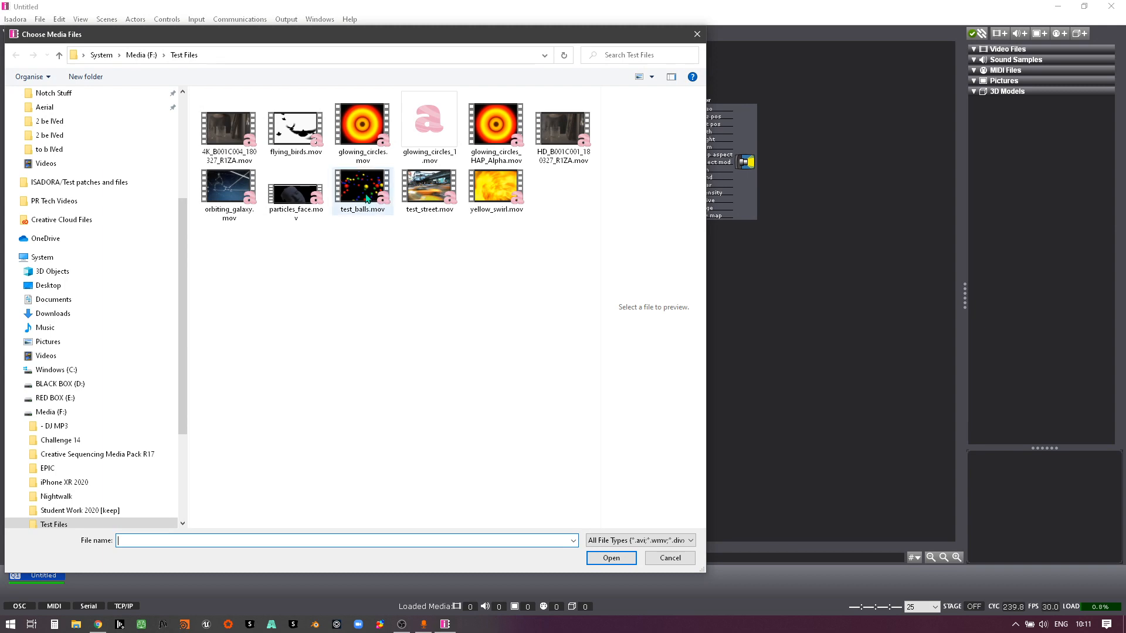
click(426, 195)
click(611, 558)
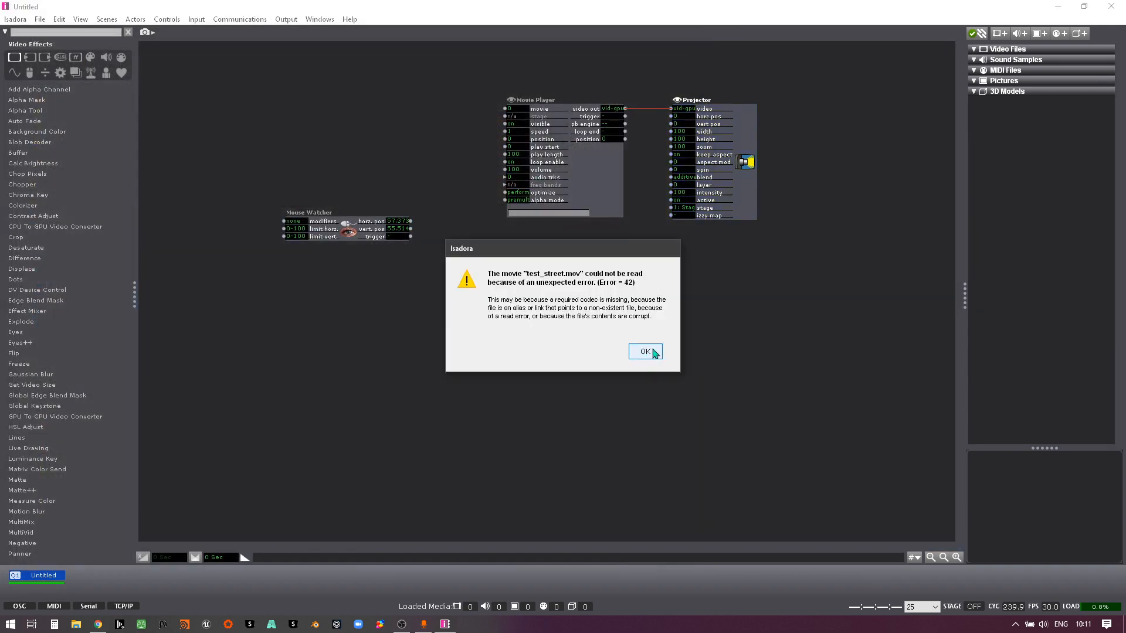
click(645, 351)
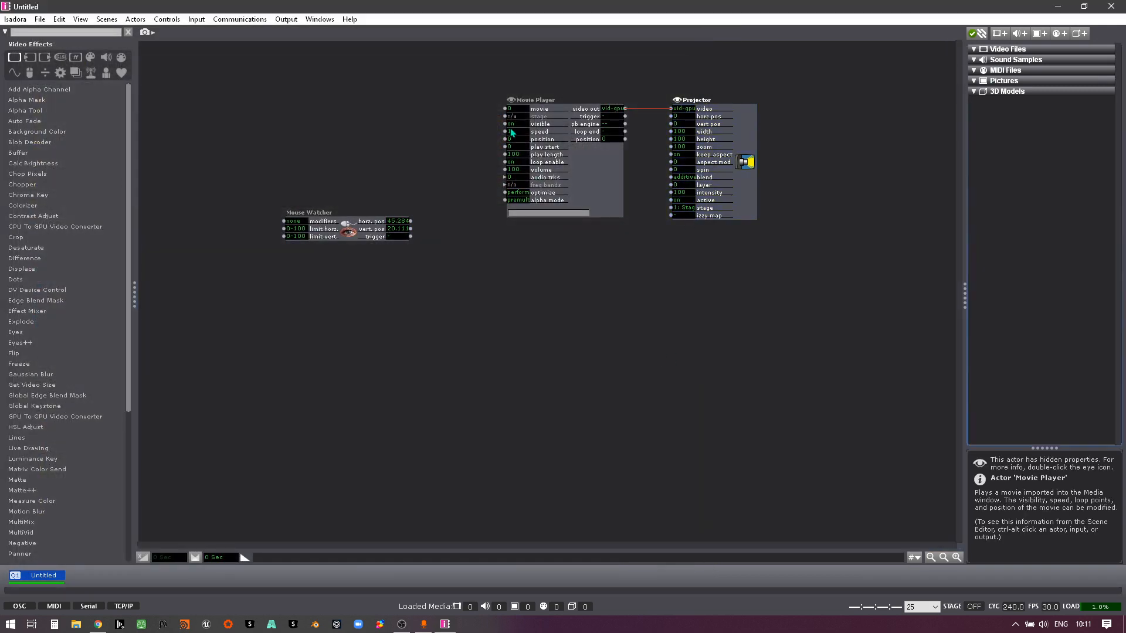
Step: Import archimedes.mov from the HAP Q MOV folder inside VJ Loops (Live) on the Media (F:) drive
key(ctrl+i)
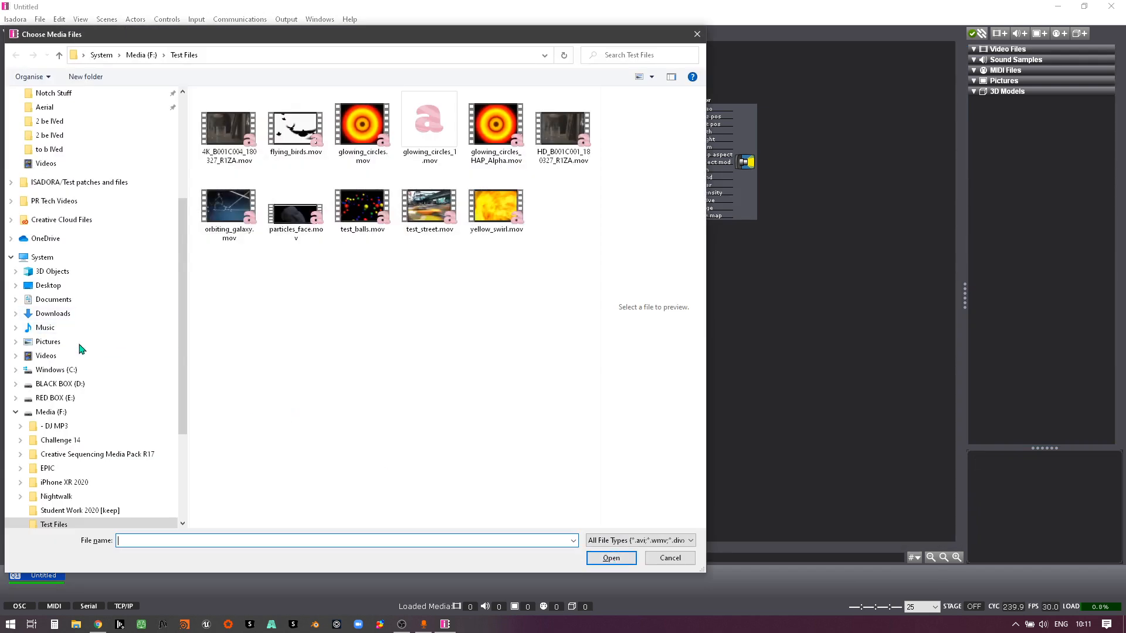
click(66, 412)
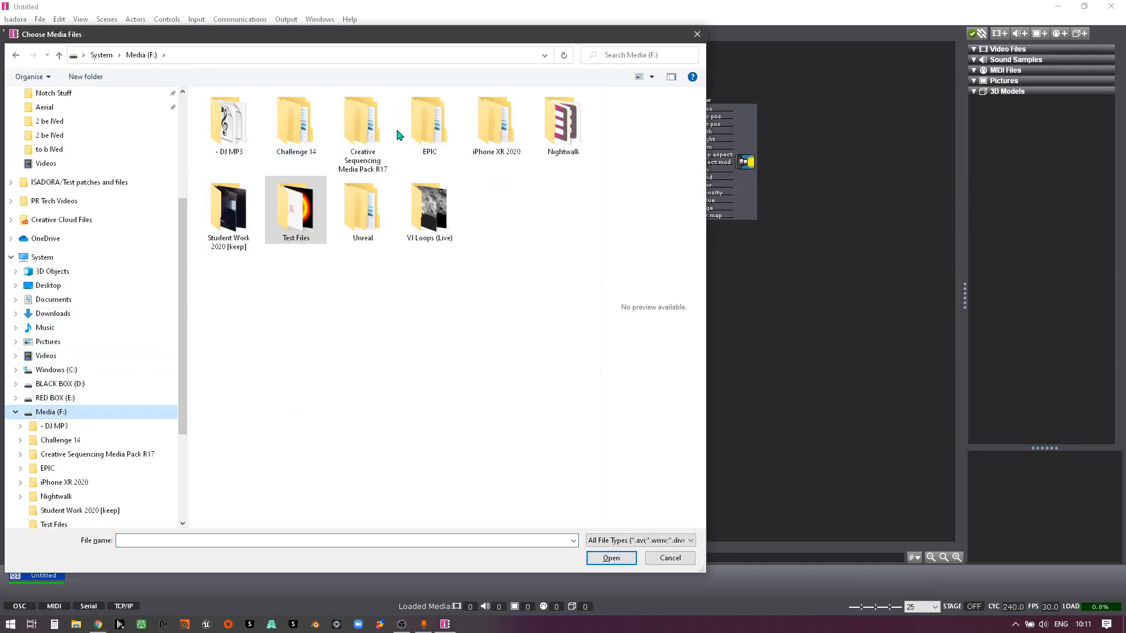
double_click(435, 238)
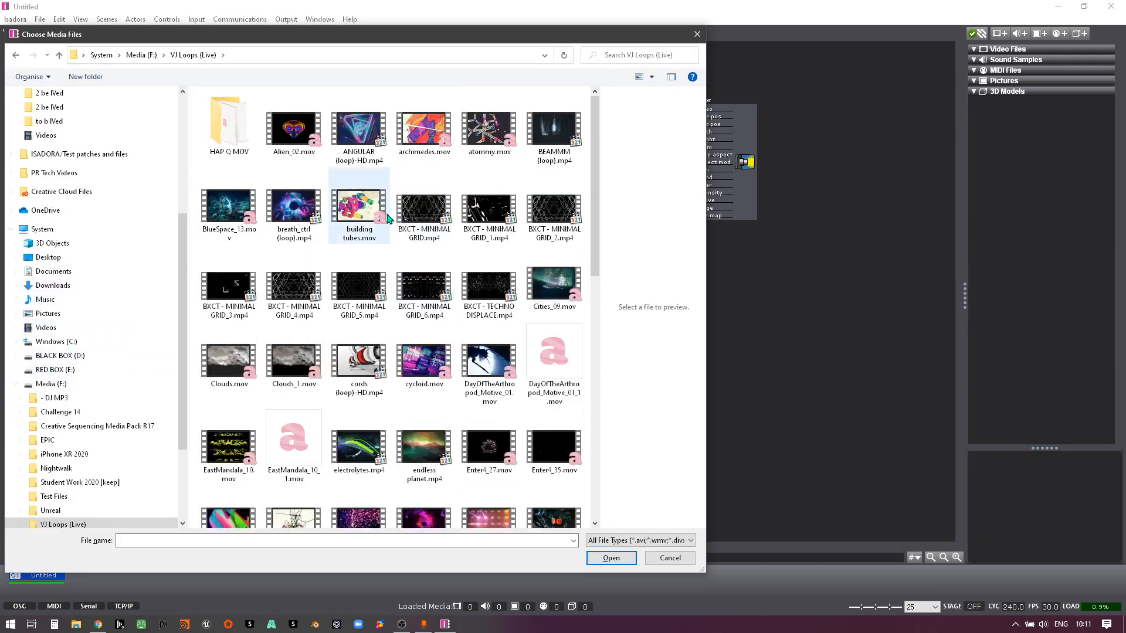
double_click(229, 125)
click(359, 126)
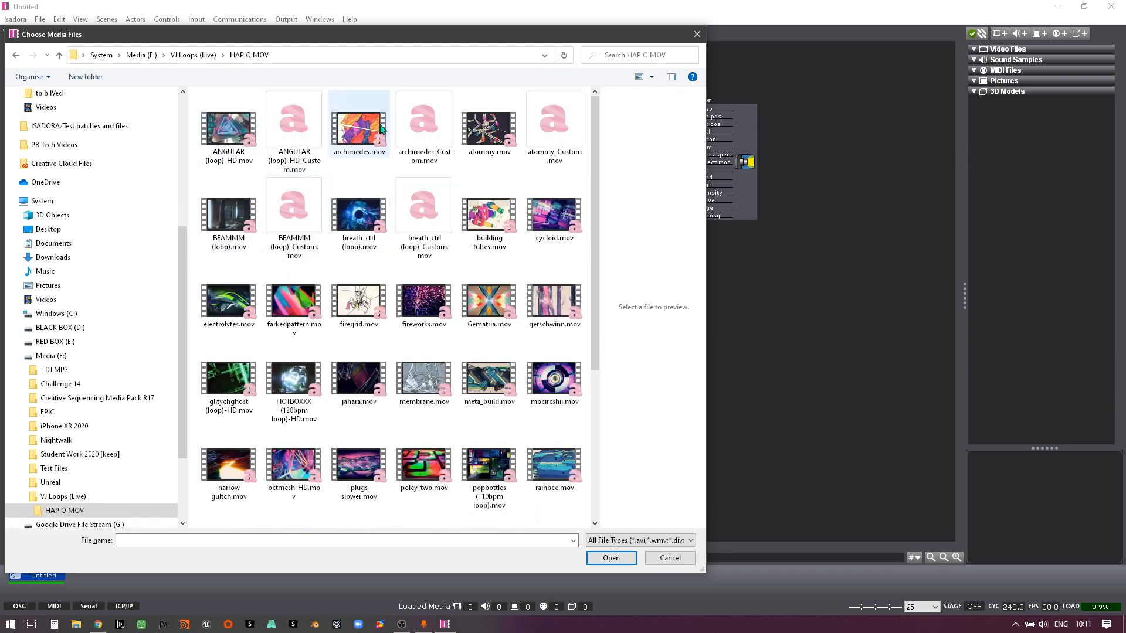
click(611, 558)
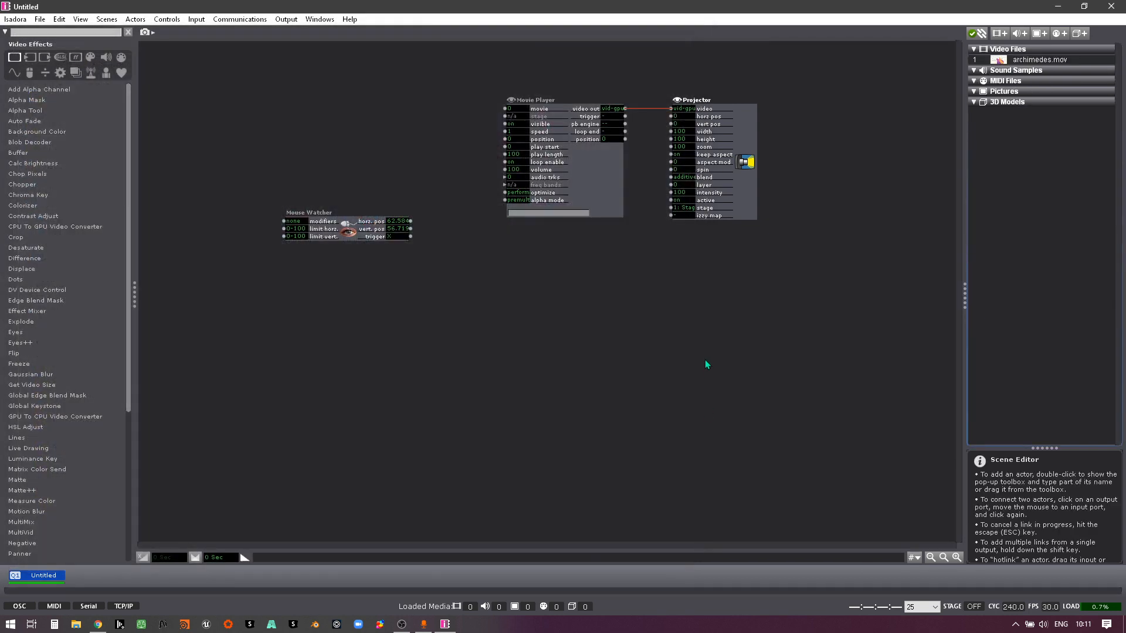
Step: Load archimedes.mov as movie 1 in the Movie Player and set its volume to 0
click(515, 170)
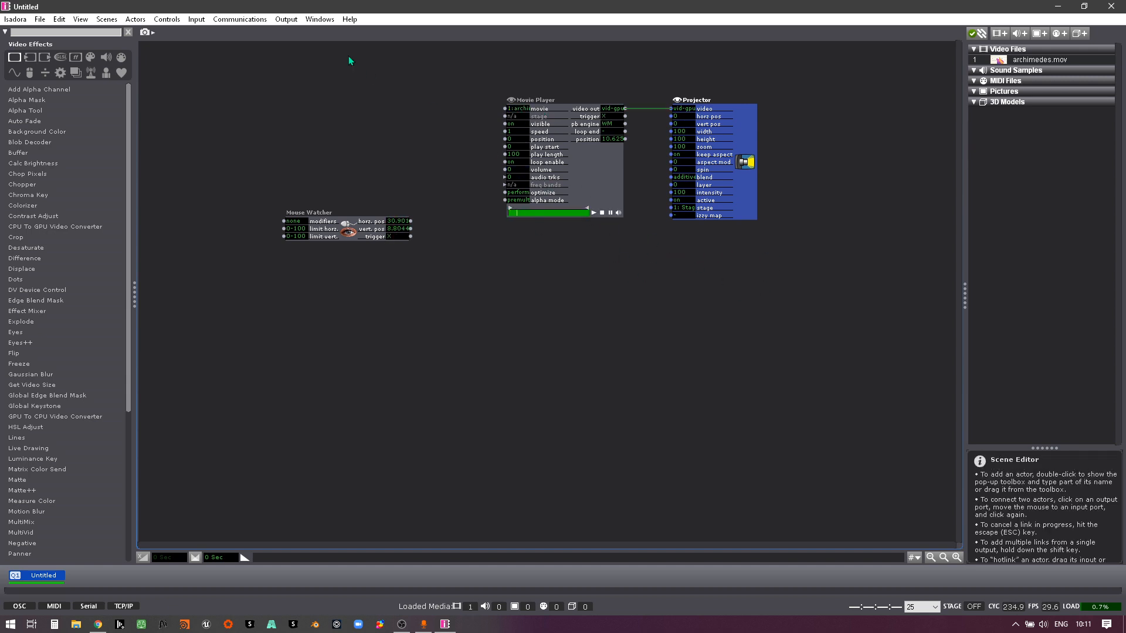
Step: Show the stage preview and place its window below the Projector actor
click(287, 19)
click(311, 47)
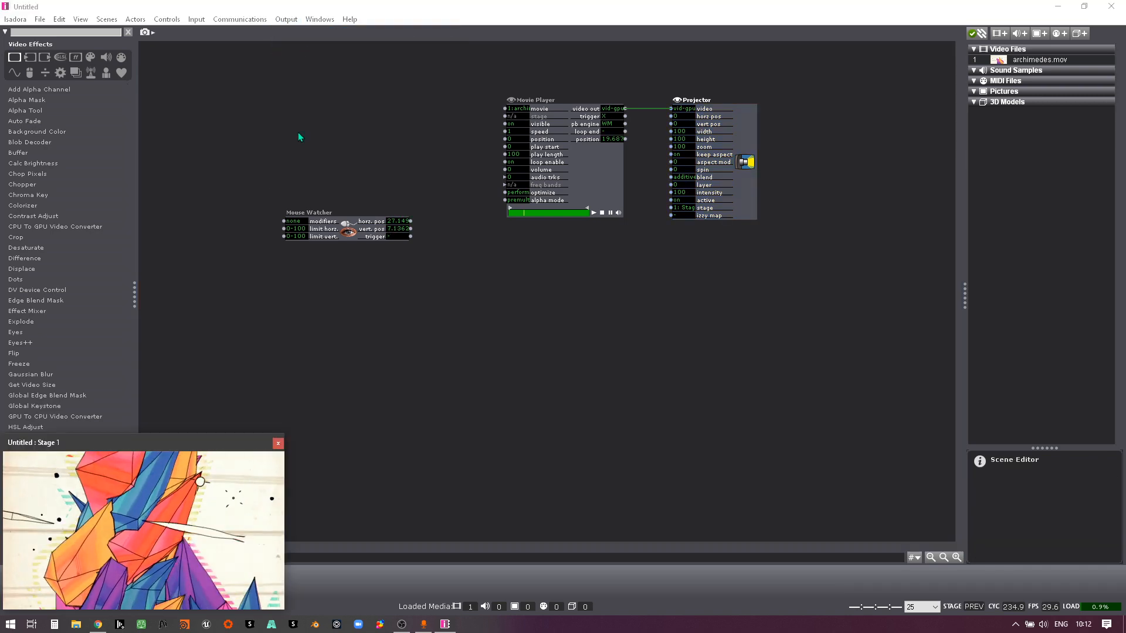
drag(174, 446, 829, 360)
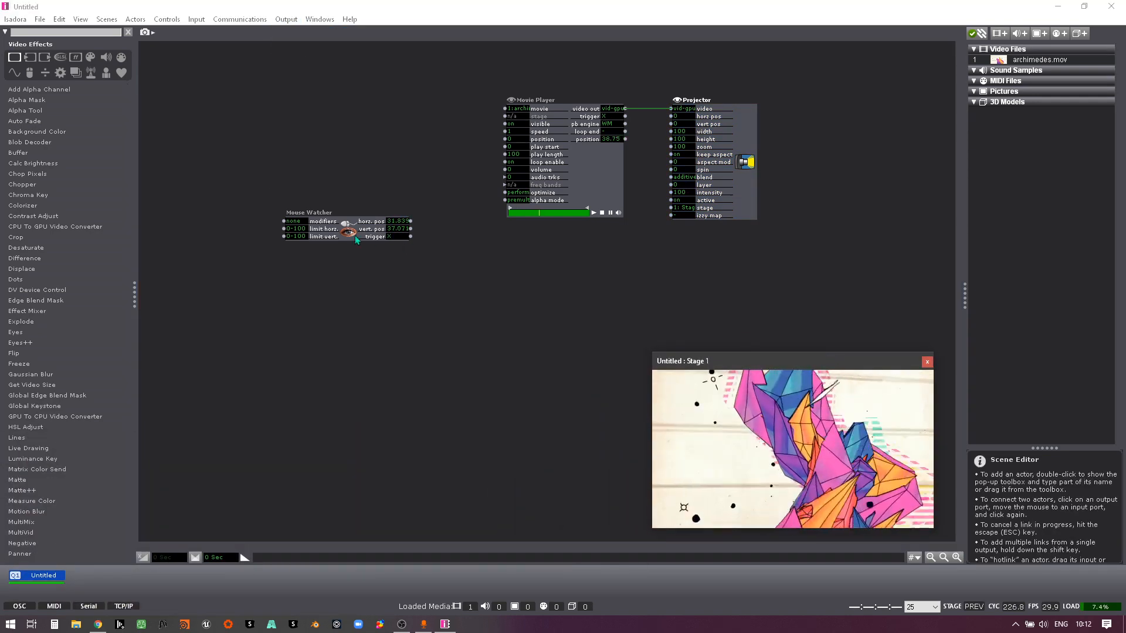
Step: Move the Mouse Watcher aside and link its vert. pos output to the Projector's intensity input
drag(352, 235, 309, 213)
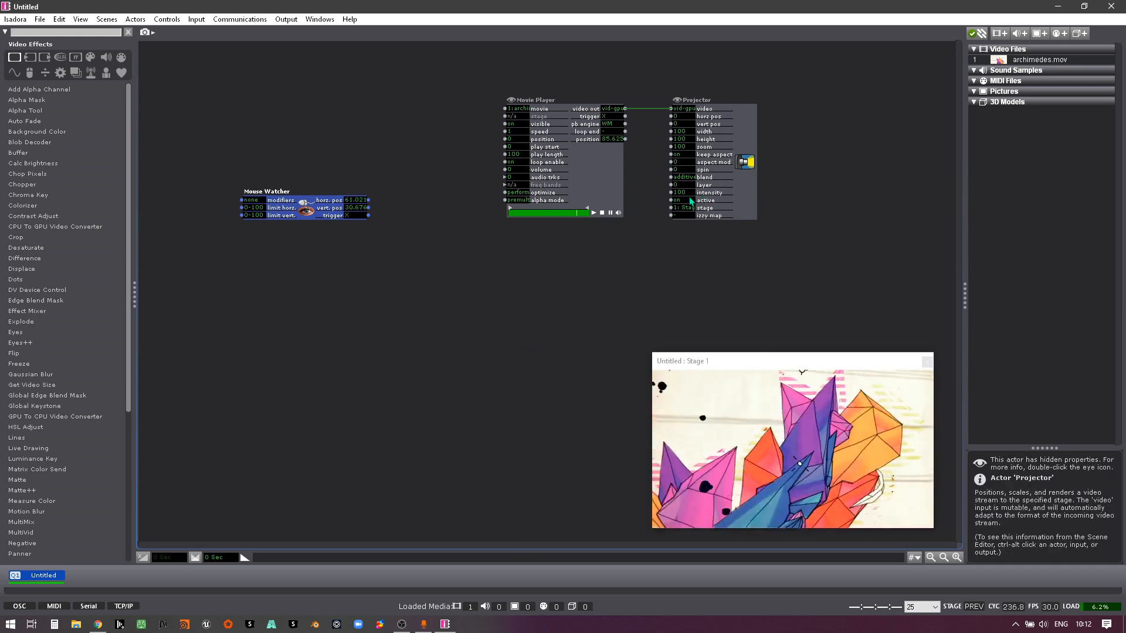
click(369, 208)
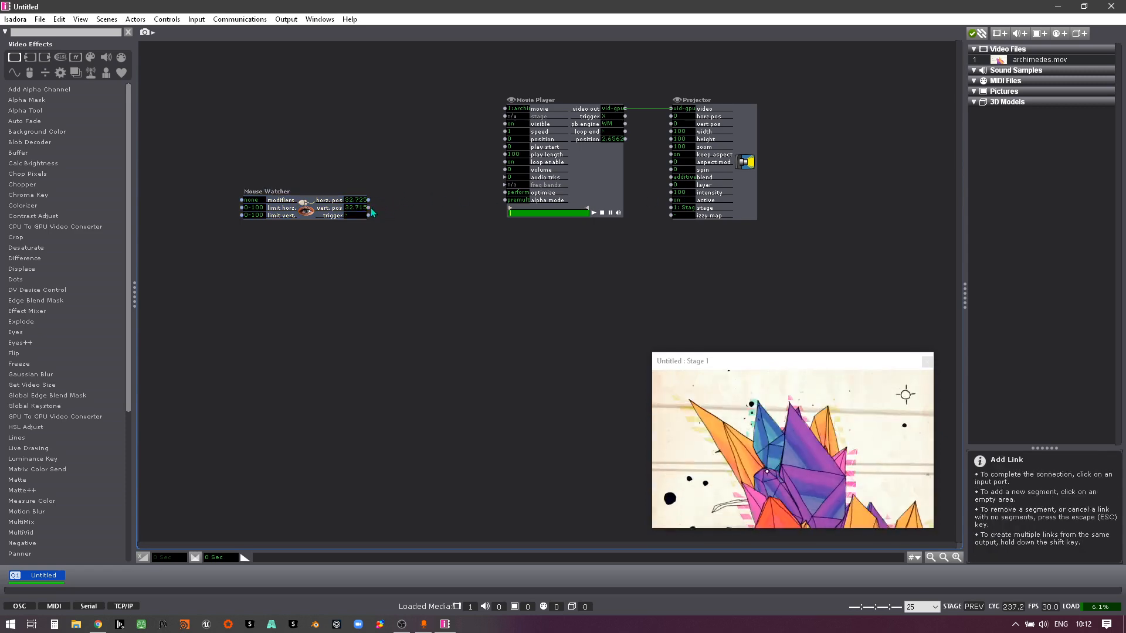
click(671, 193)
Step: Move the Mouse Watcher below the Movie Player and delete its link to the Projector's intensity
drag(266, 192, 437, 298)
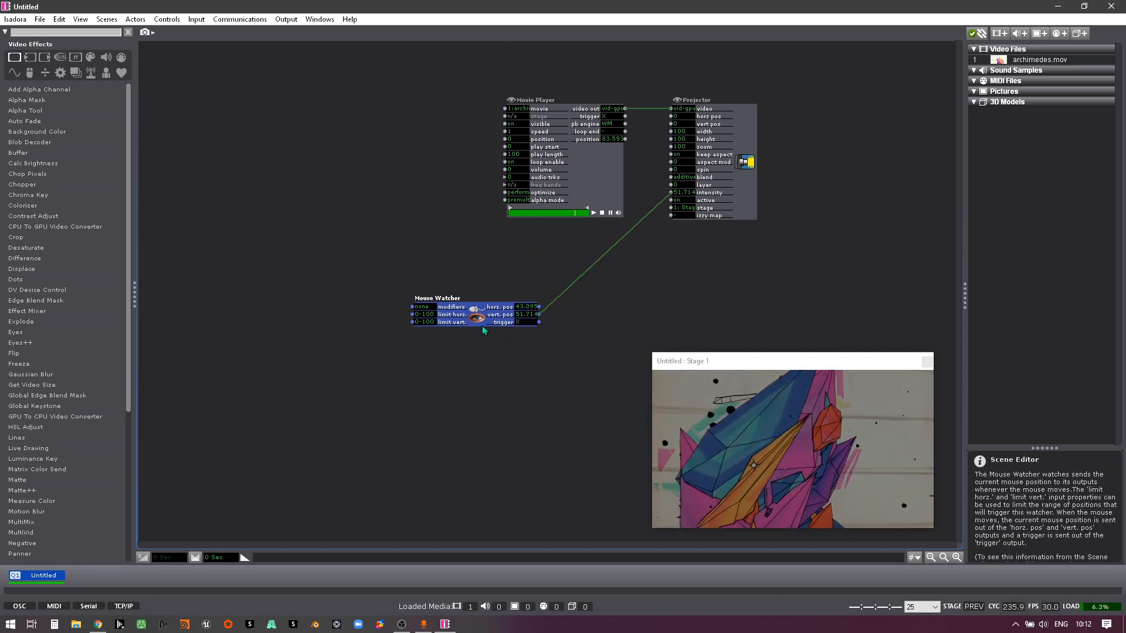
drag(477, 325, 395, 338)
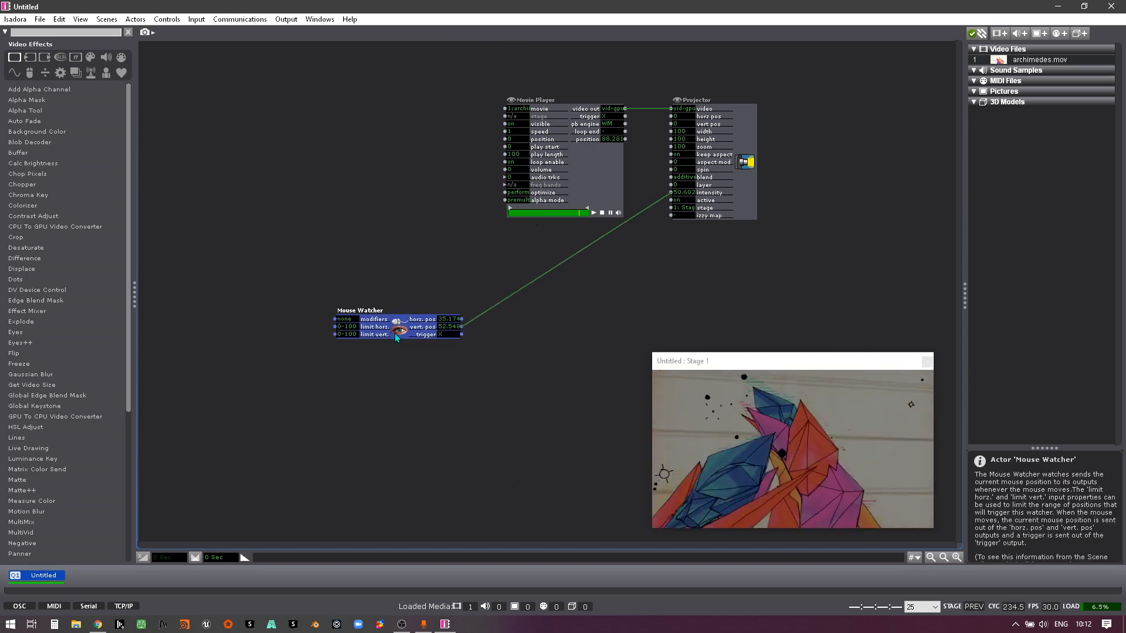
click(535, 286)
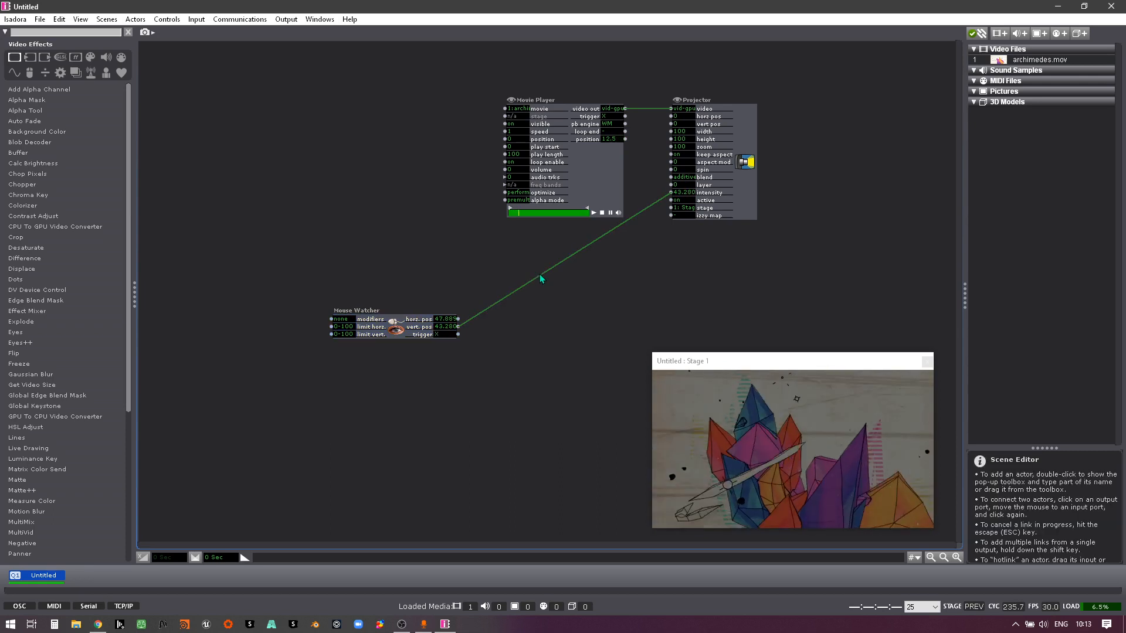
click(539, 273)
key(Delete)
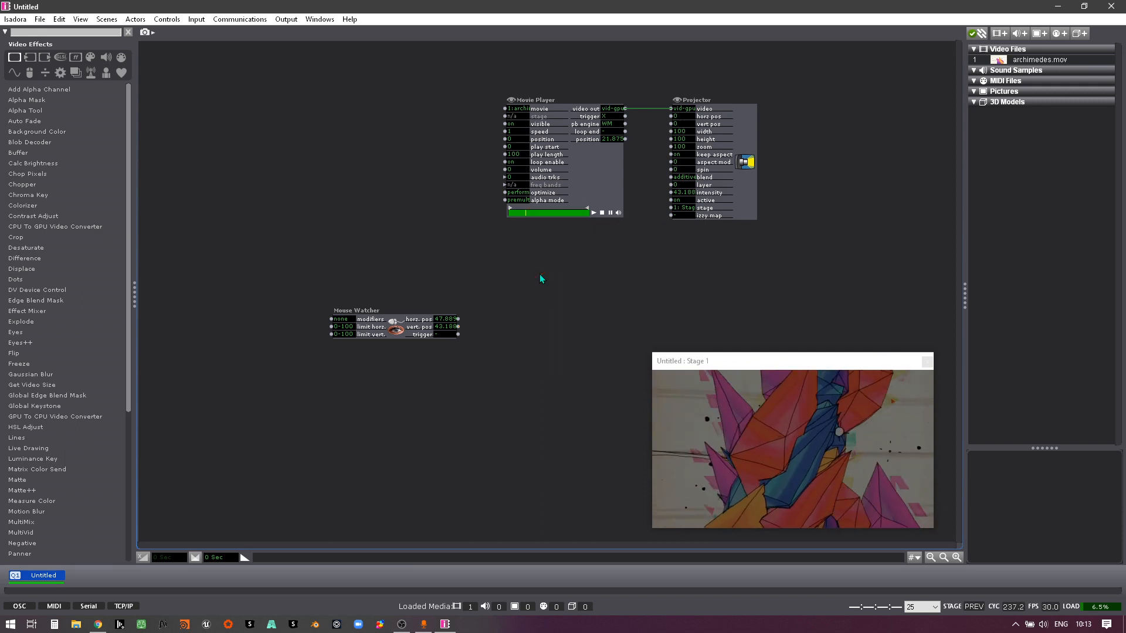
Step: Add a Limit-Scale Value actor below the Movie Player and place the Mouse Watcher to its left
double_click(535, 346)
text(l)
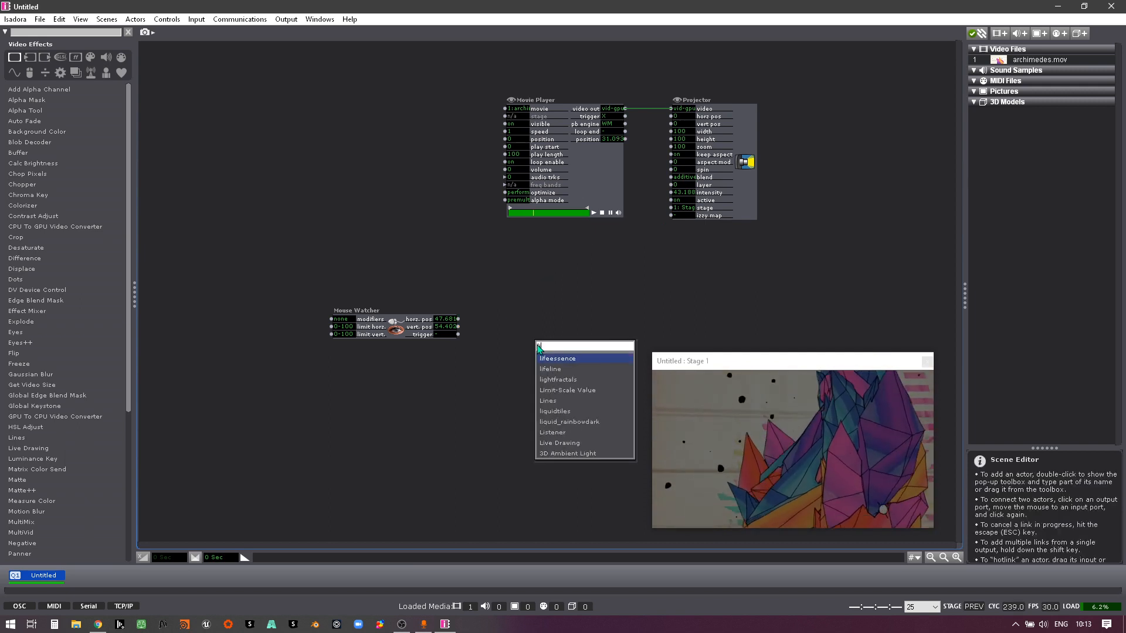
text(im)
click(569, 359)
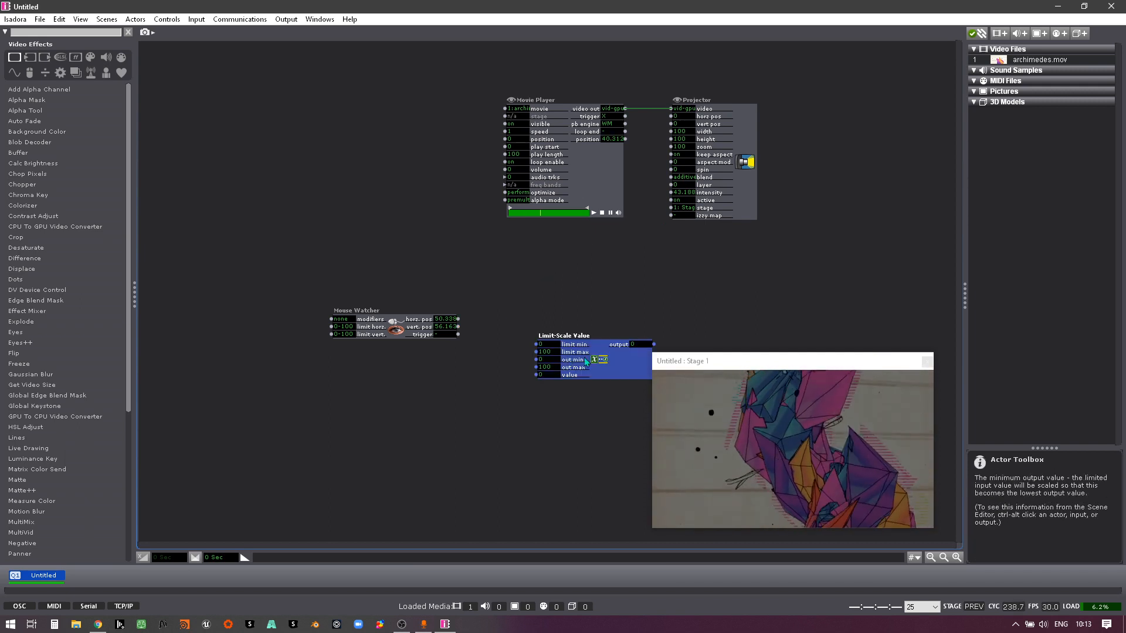
drag(606, 361, 556, 323)
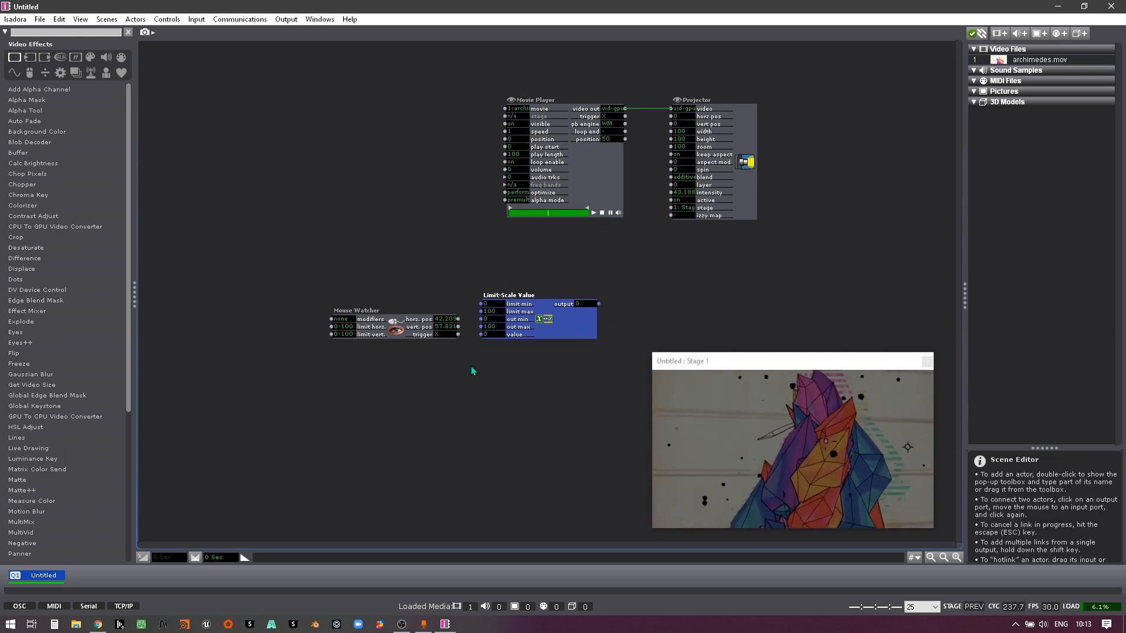
drag(389, 334, 370, 346)
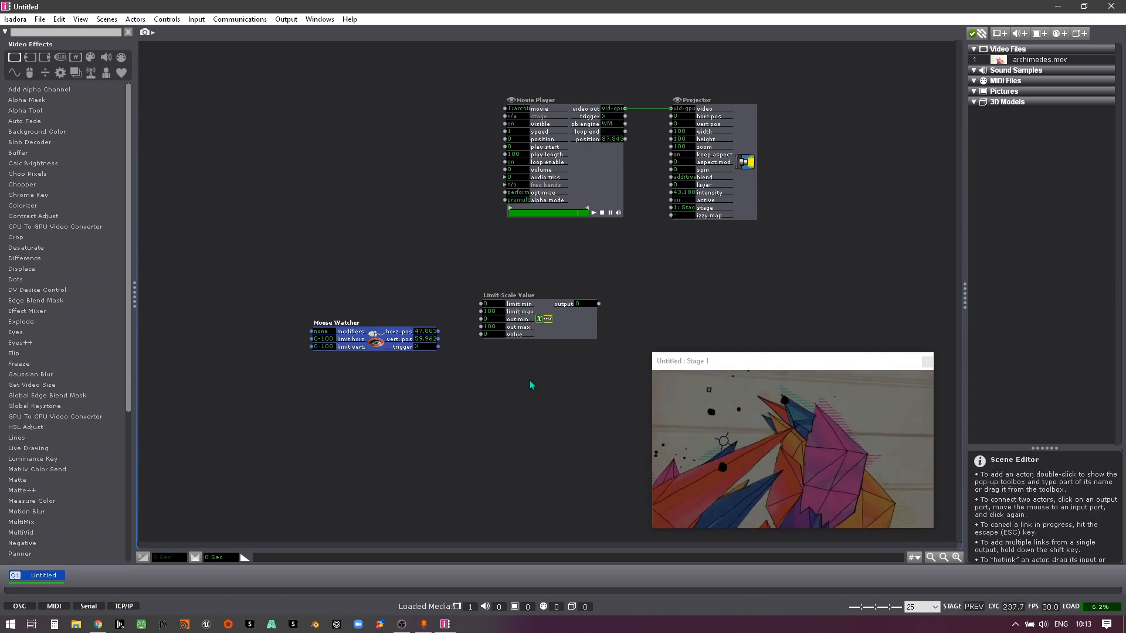
Step: Link the Mouse Watcher's vert. pos to the Limit-Scale Value's value input and its output to the Projector's intensity
click(438, 339)
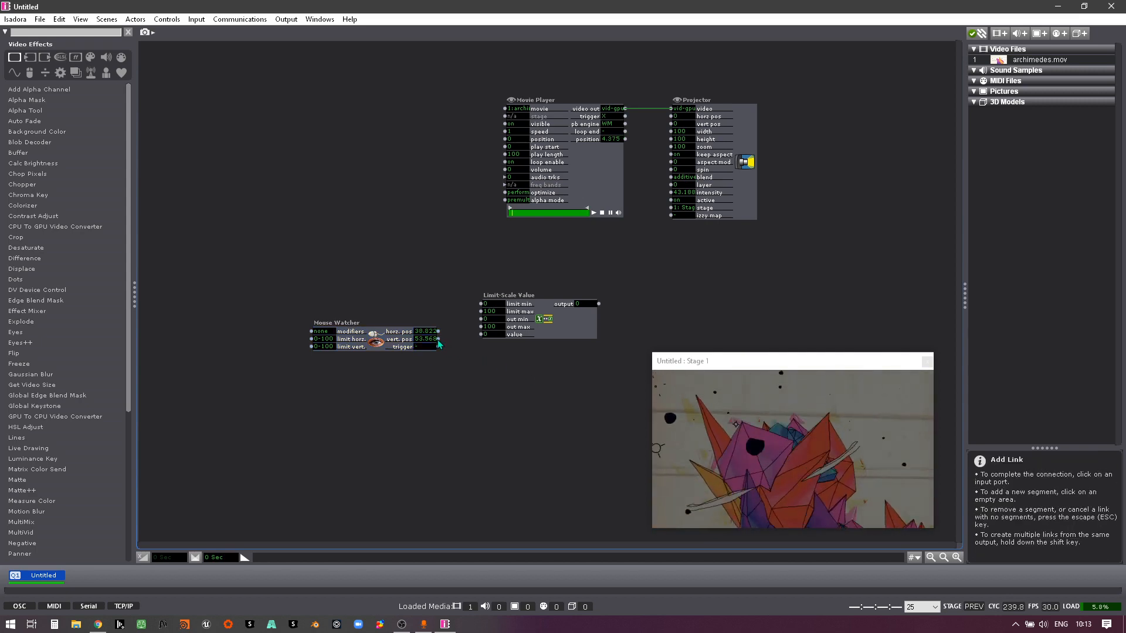
click(481, 335)
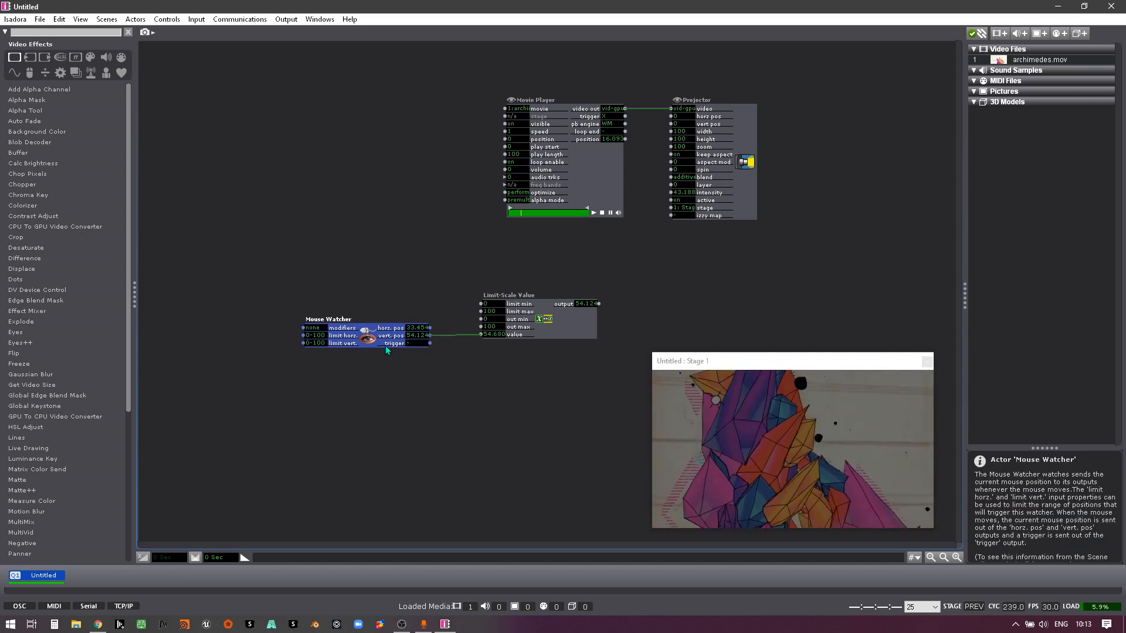
click(599, 304)
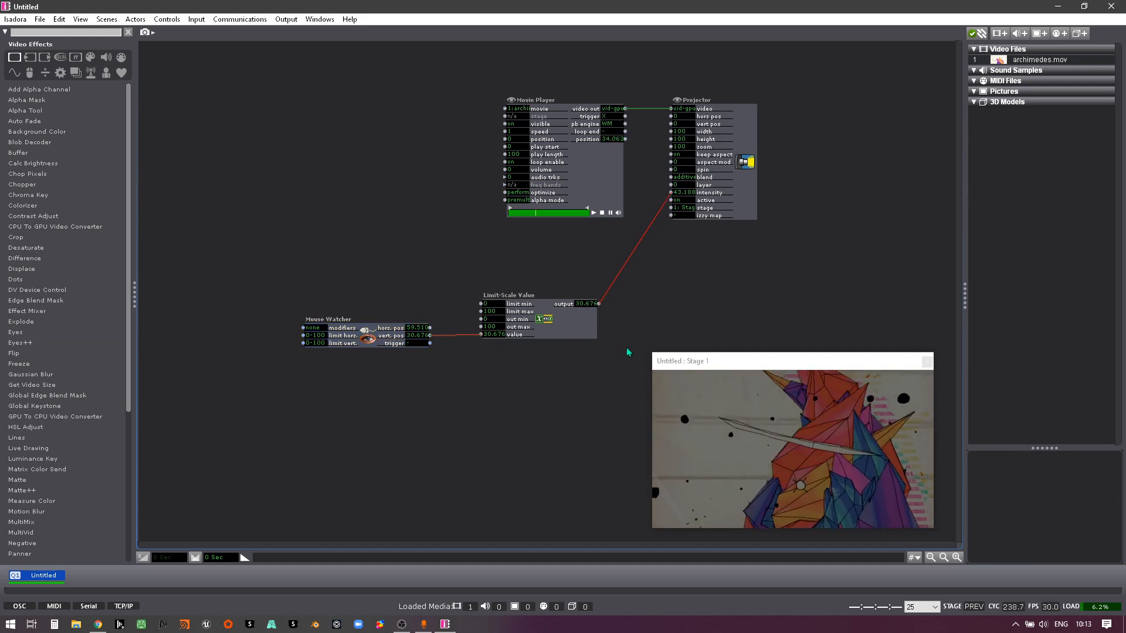
Step: Invert the Limit-Scale Value's output range by setting out min to 100 and out max to 0
click(671, 193)
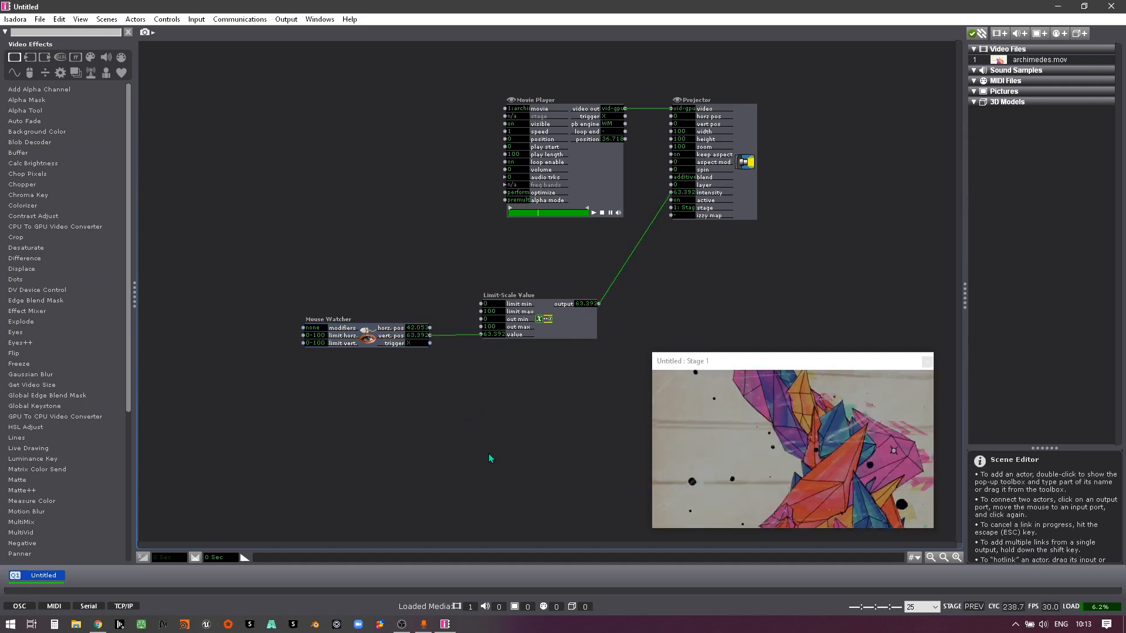
click(492, 322)
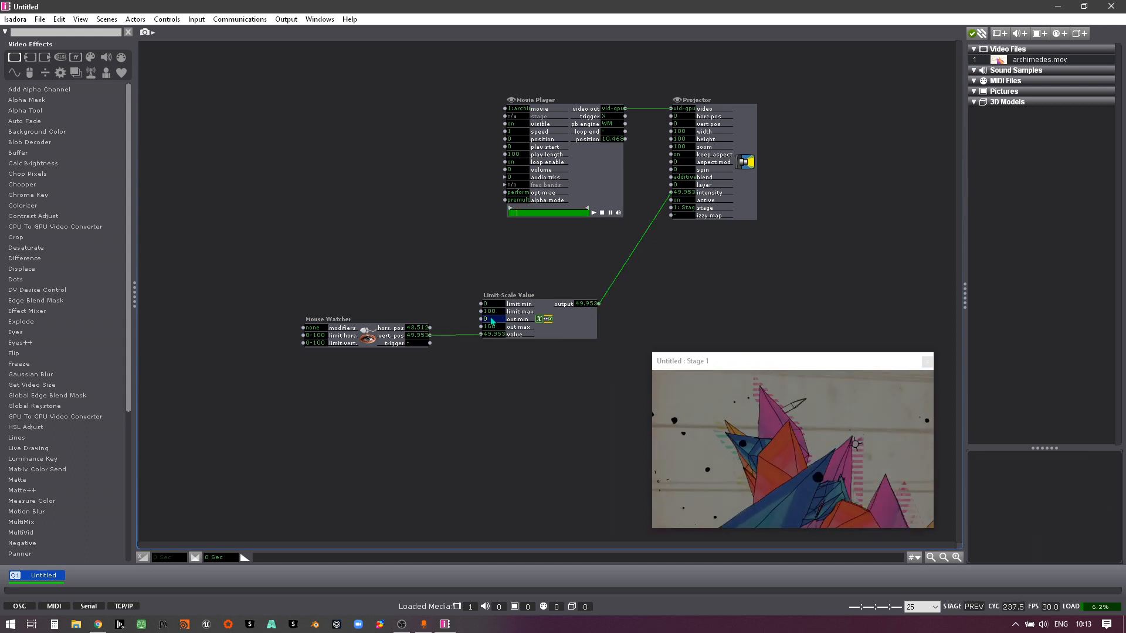
text(100)
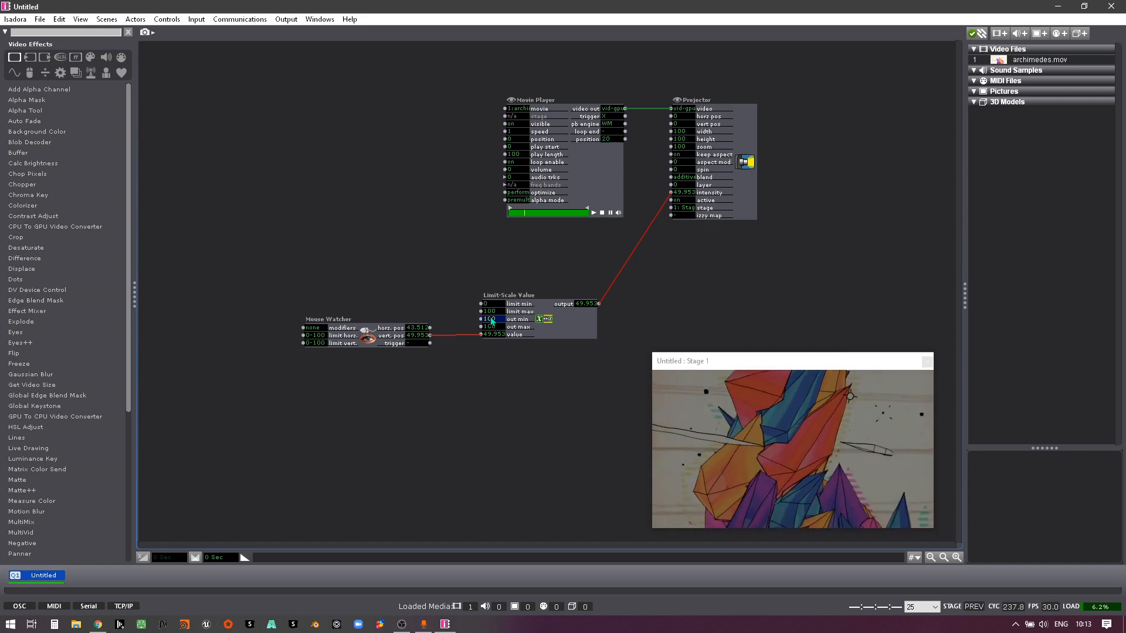
click(496, 328)
text(0)
key(Return)
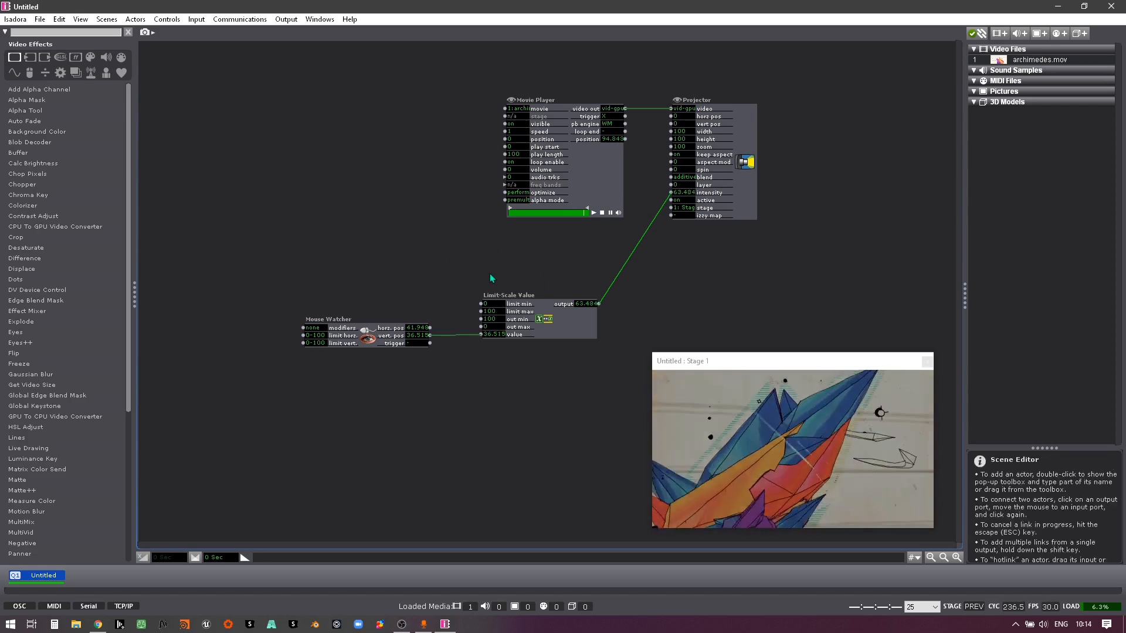
Step: Move the Movie Player away from the Projector and insert a Dots actor into the video link between them
drag(603, 187, 337, 188)
double_click(475, 179)
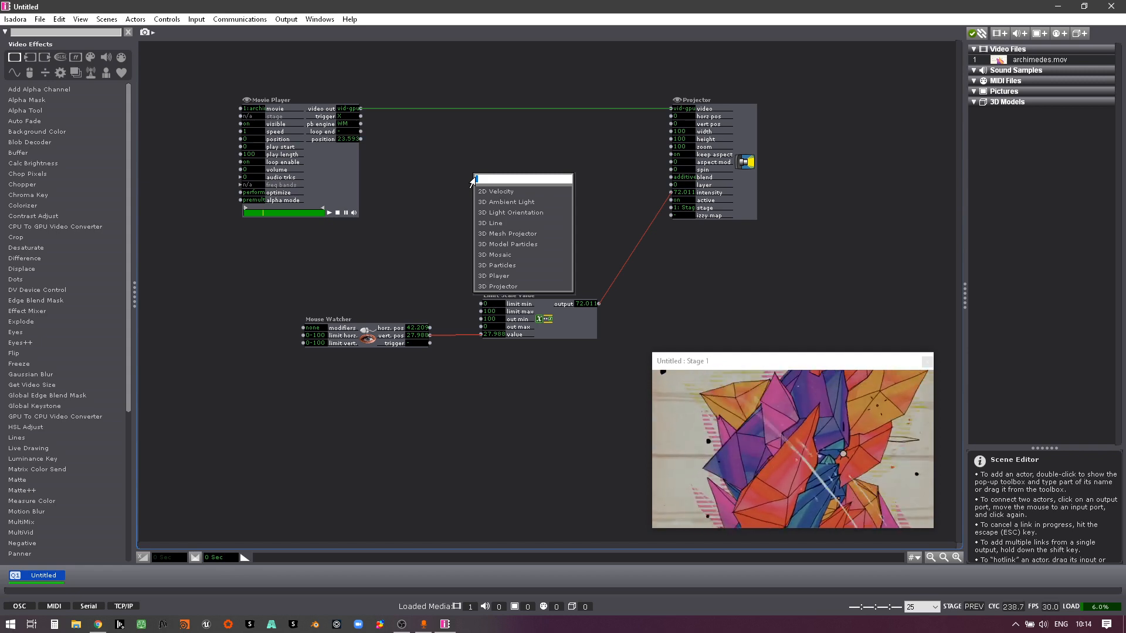
text(dots)
key(Return)
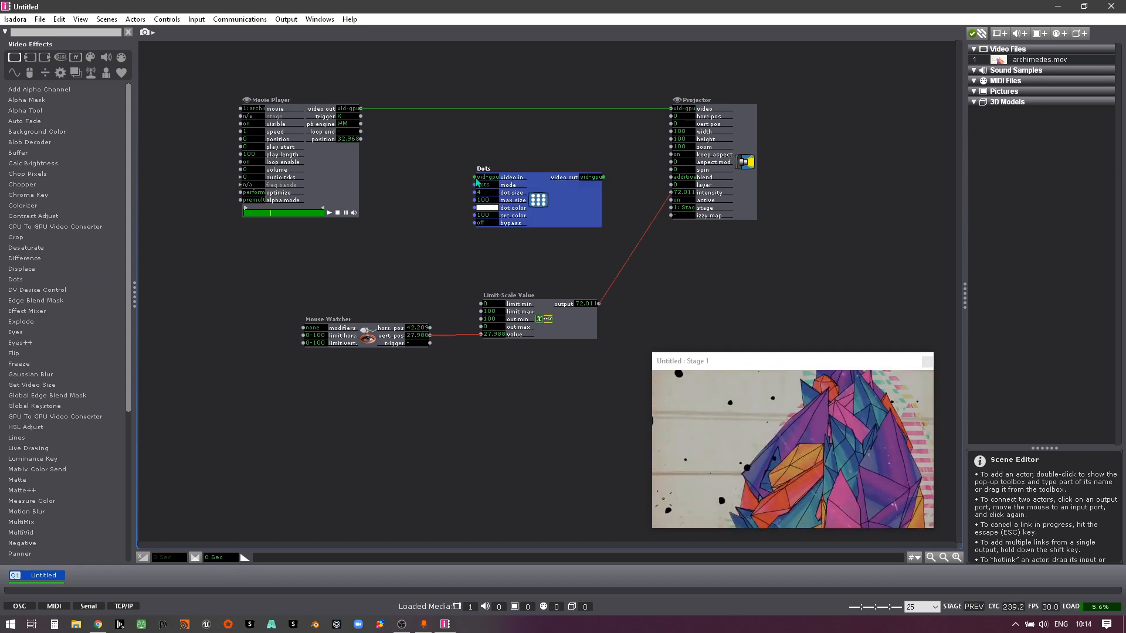
drag(562, 220, 551, 148)
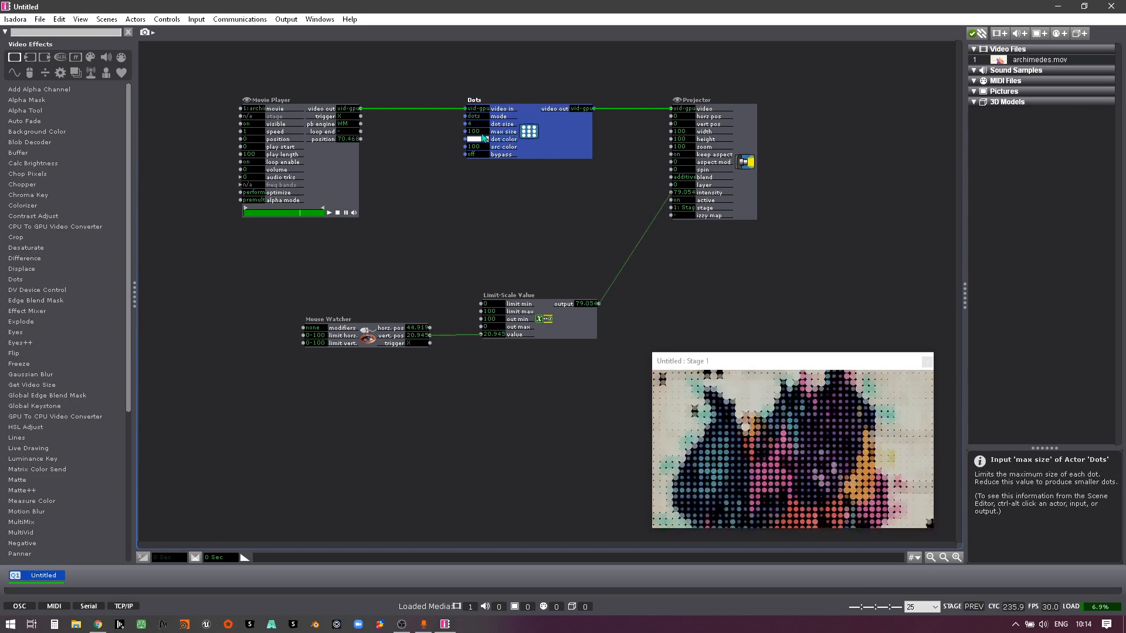
Step: Link the Mouse Watcher's horz. pos to the Dots actor's max size and align the Mouse Watcher with the Limit-Scale Value
click(430, 328)
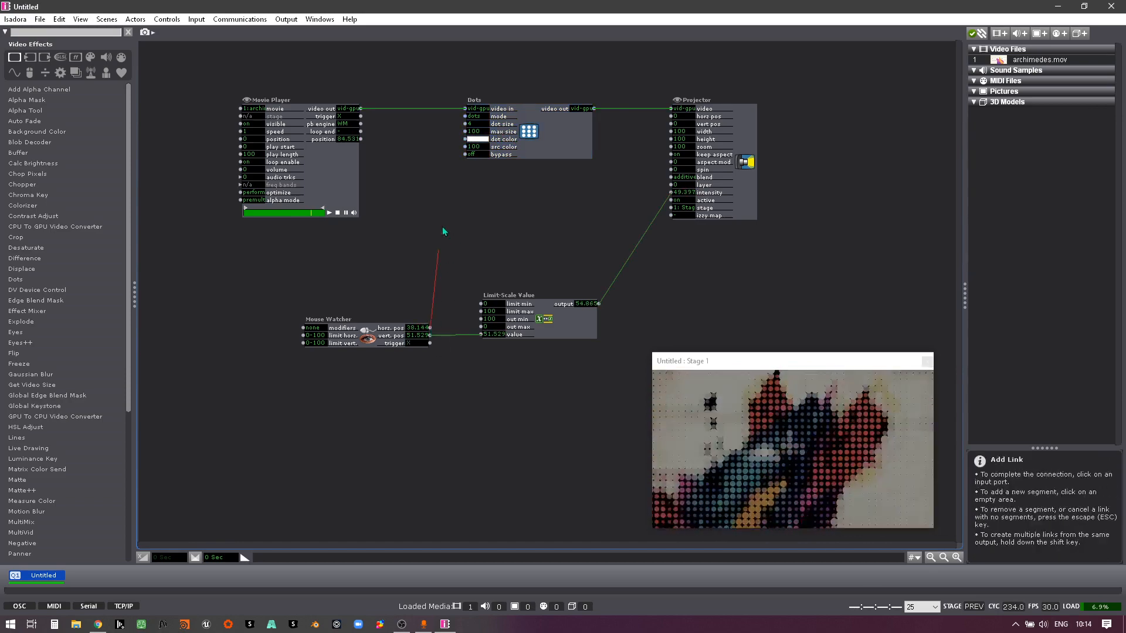
click(465, 132)
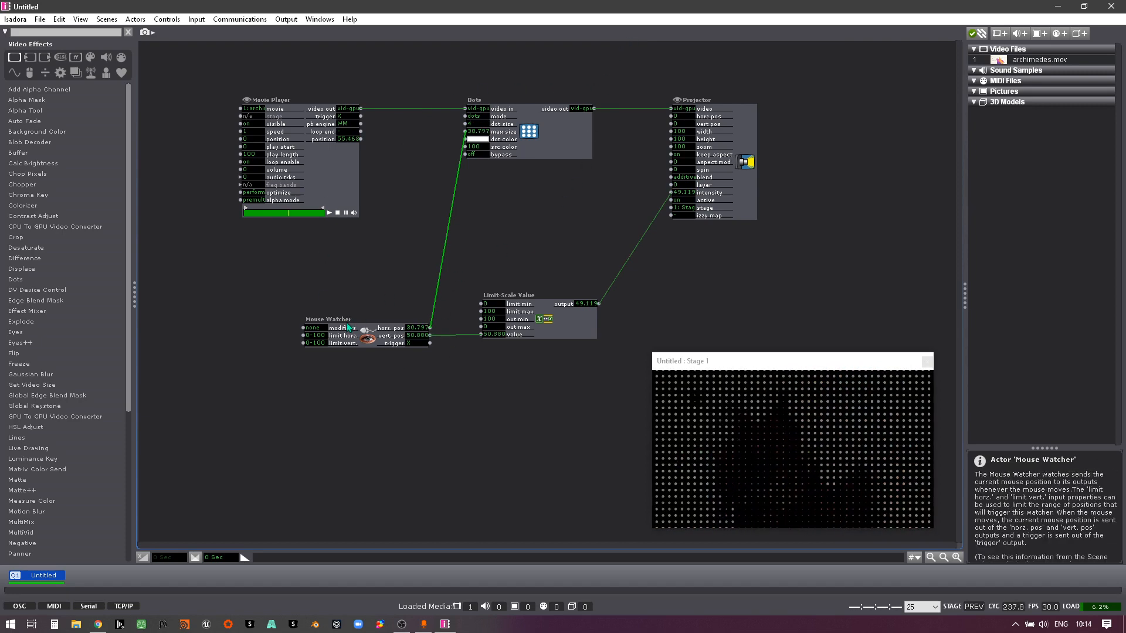
drag(346, 319, 331, 313)
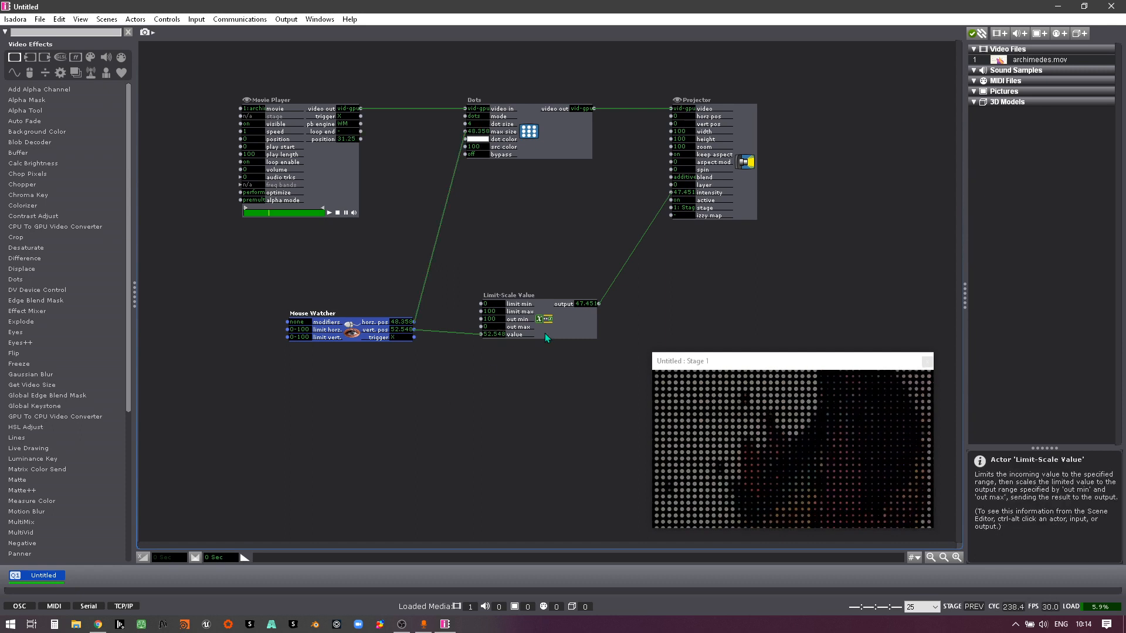
drag(544, 333, 544, 328)
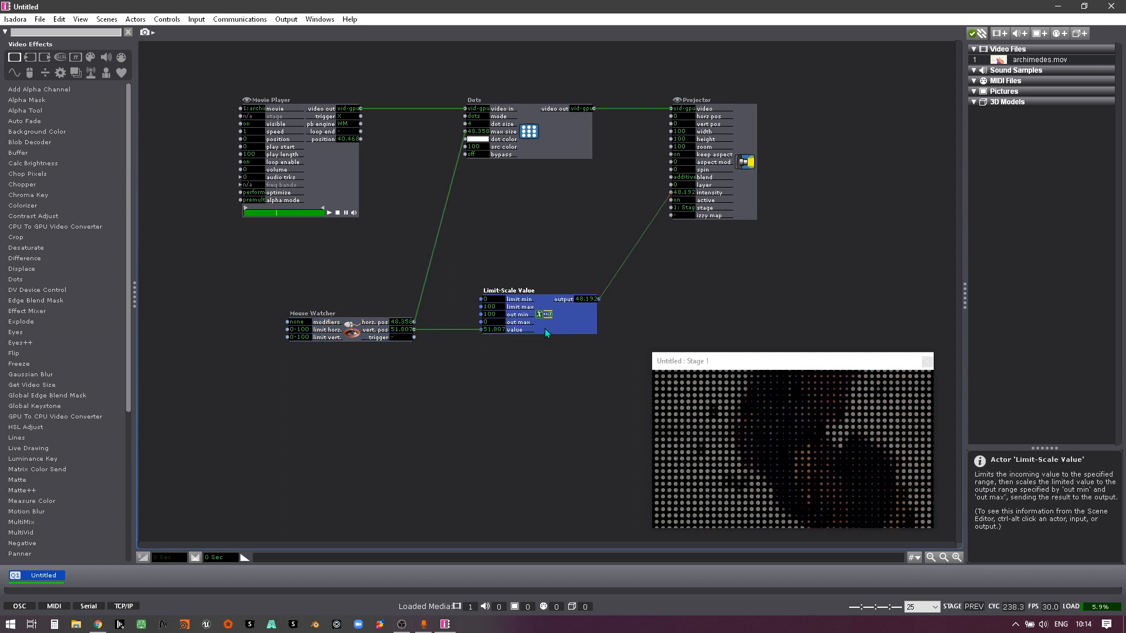
Step: Set the Mouse Watcher's modifiers input to alt and test the mouse control with that modifier held
click(287, 326)
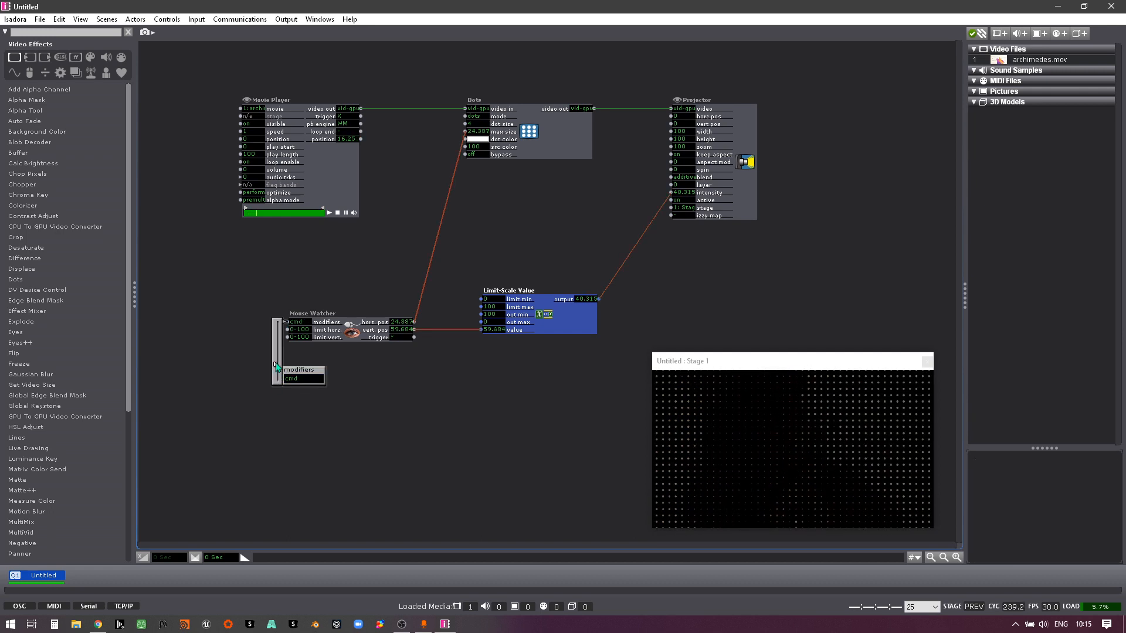
drag(275, 355, 275, 362)
click(244, 403)
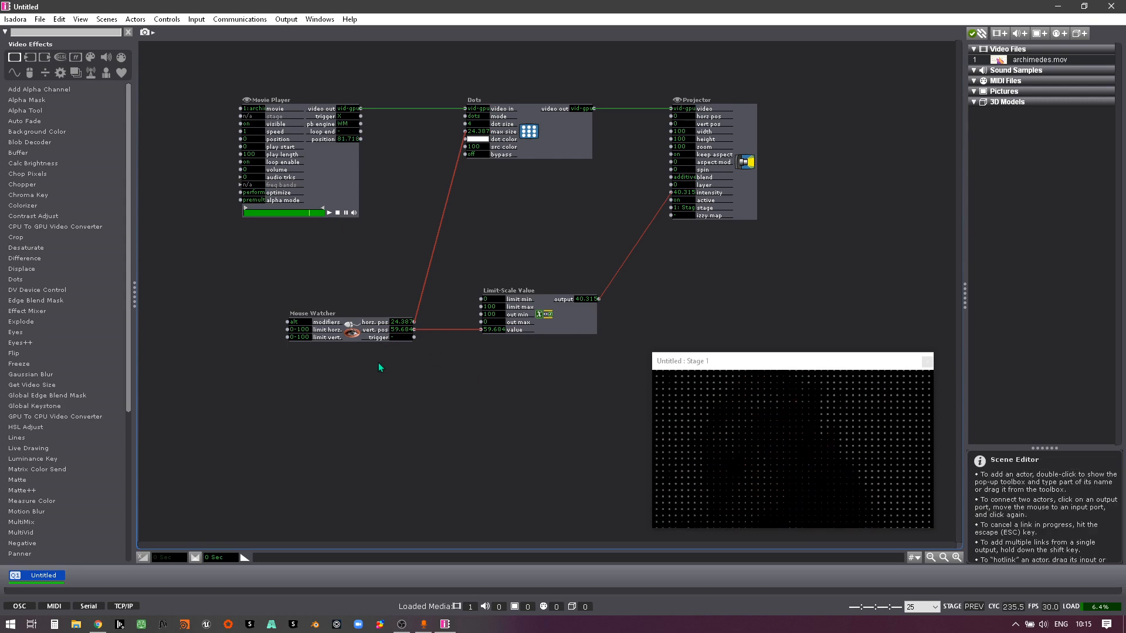
key(alt)
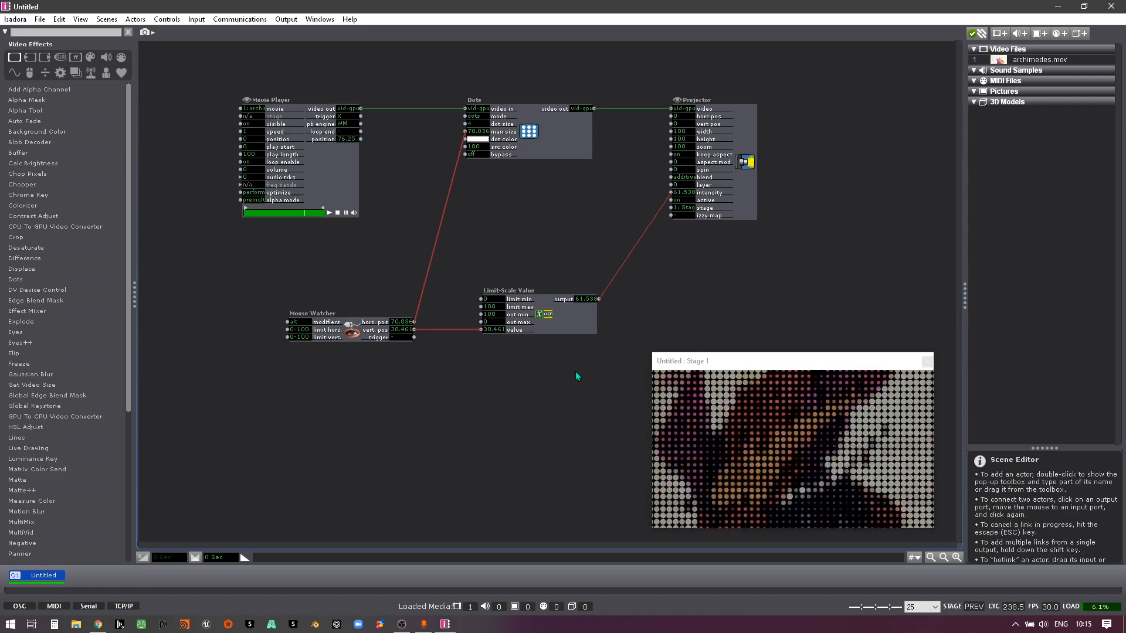
Step: Space the Mouse Watcher and Limit-Scale Value farther apart, keeping the value link between them level
drag(350, 336, 289, 328)
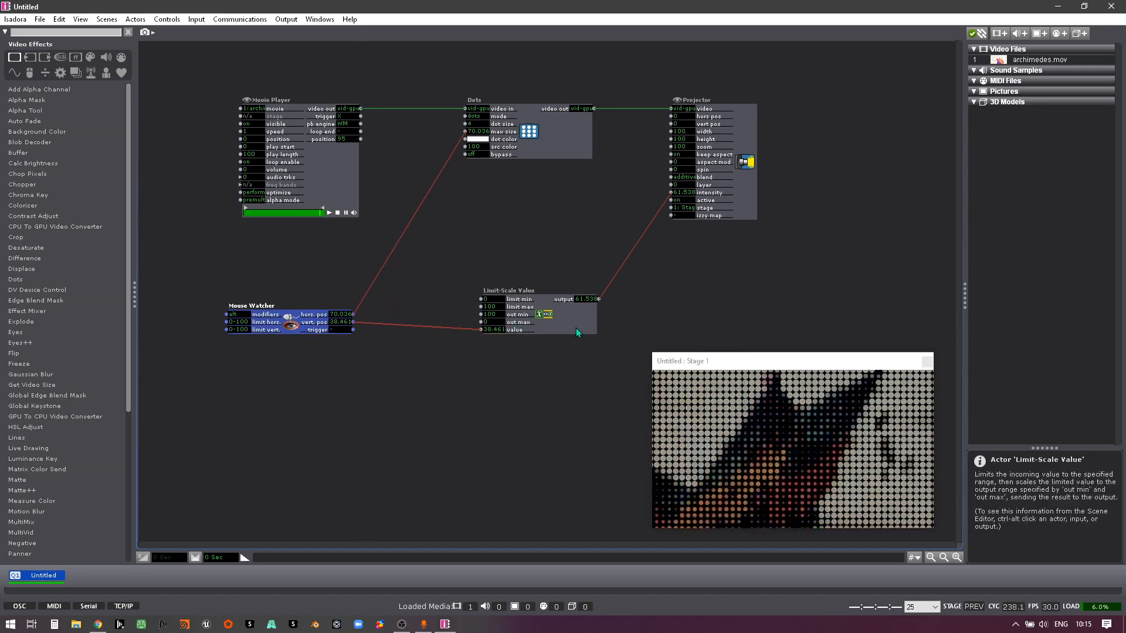
mouse_move(576, 328)
mouse_down()
mouse_move(581, 299)
mouse_move(614, 318)
mouse_move(617, 307)
mouse_move(575, 303)
mouse_move(587, 322)
mouse_up()
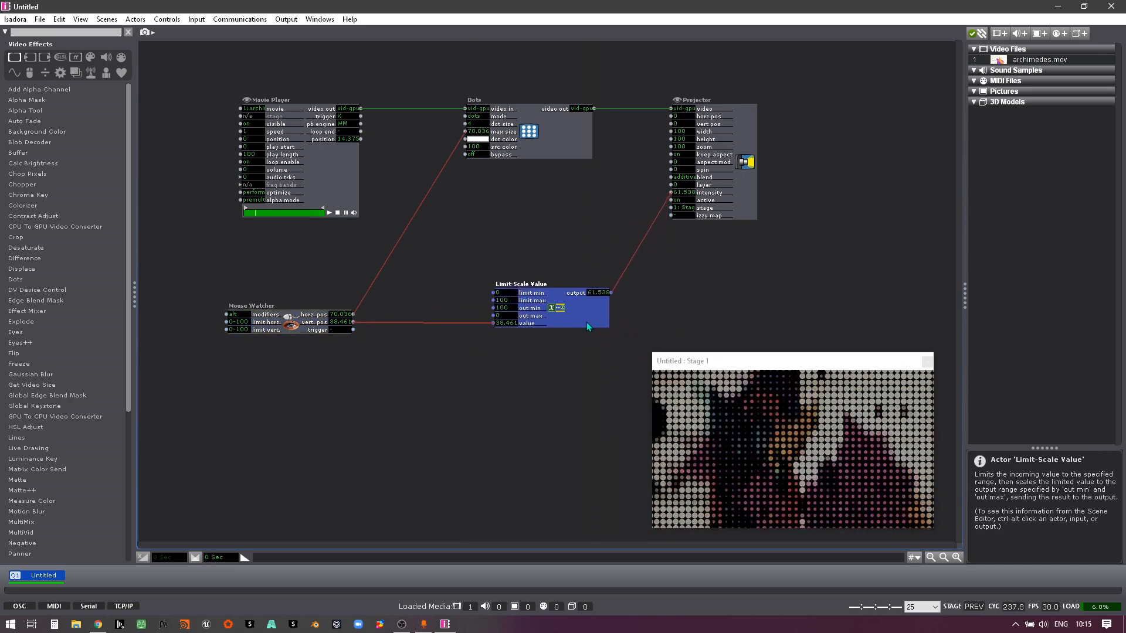